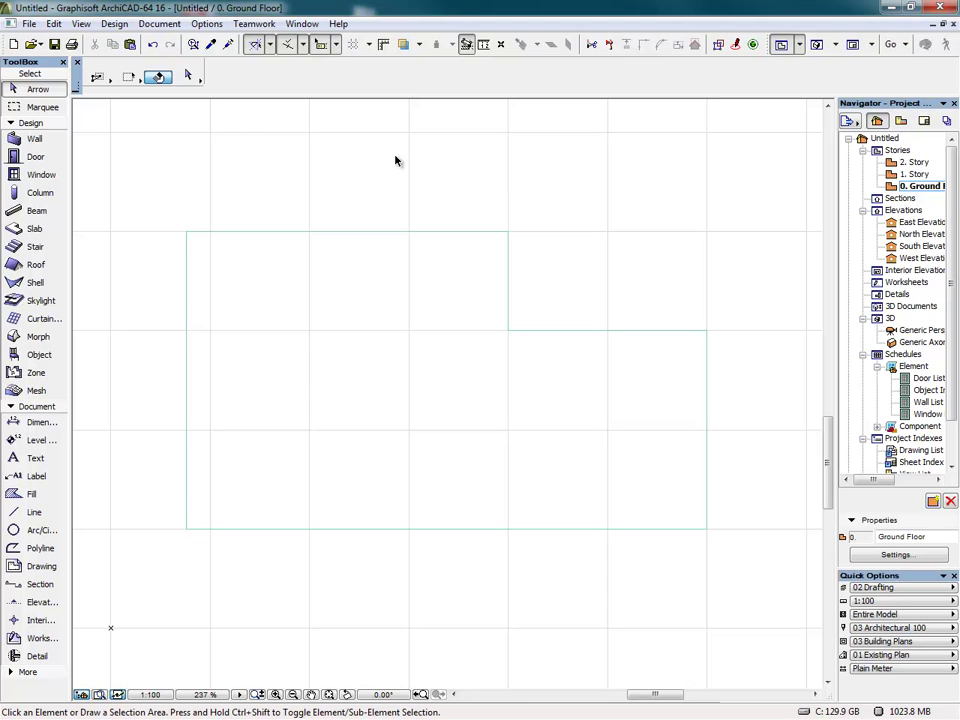
Add the Beam & Block Floor Accessory ADL 16 from library folder 1_03 to the L-shaped slab as a slab accessory.
left_click(392, 266)
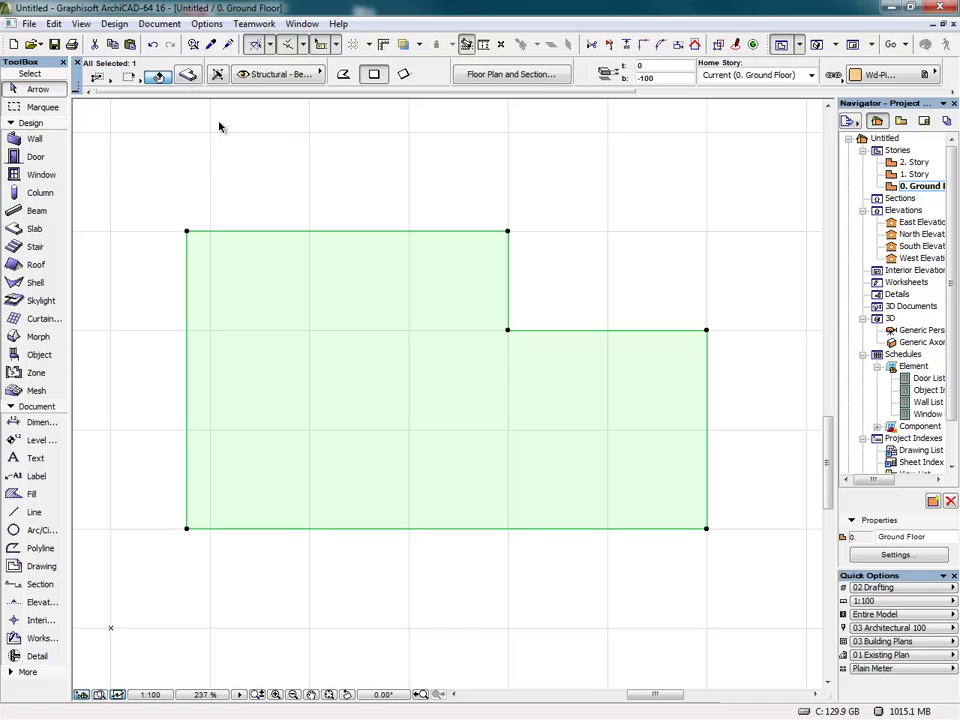
left_click(112, 24)
mouse_move(221, 377)
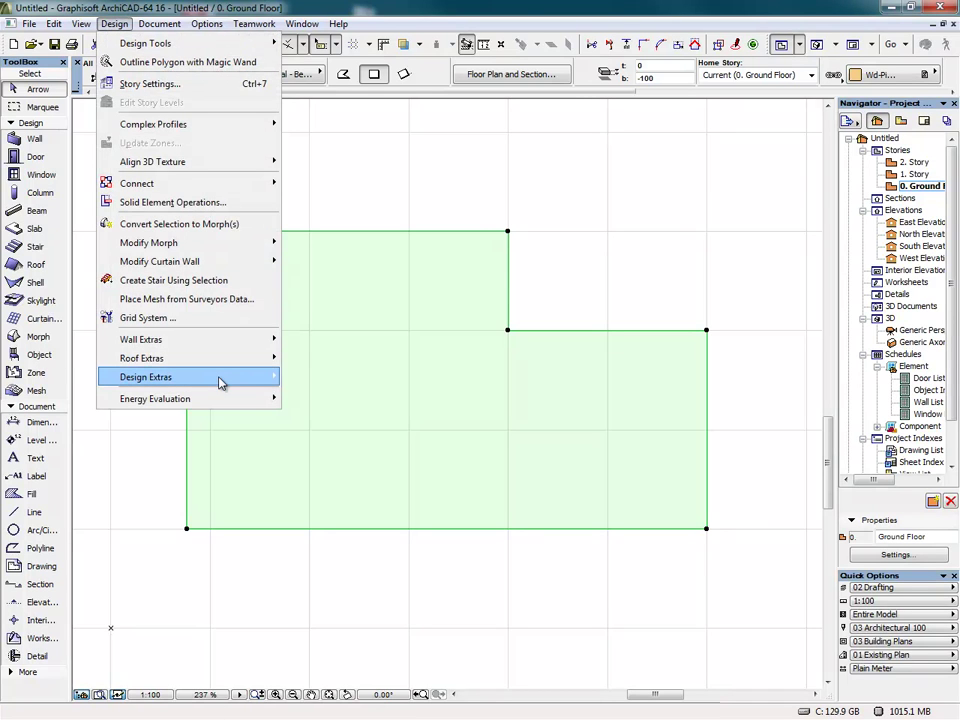
mouse_move(300, 377)
left_click(421, 395)
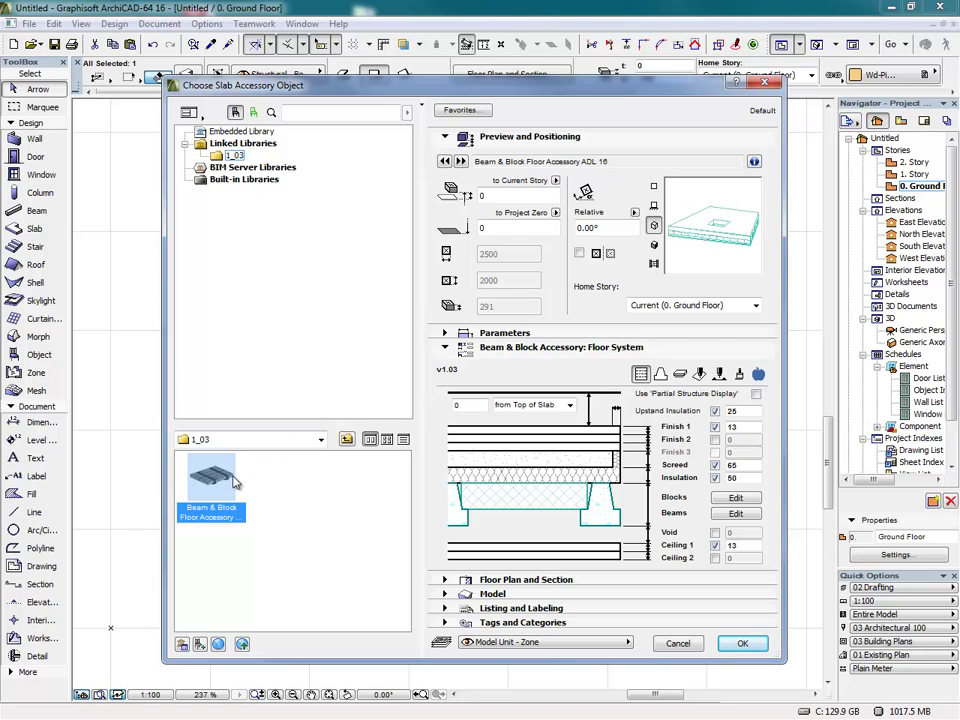
left_click(742, 643)
left_click(727, 645)
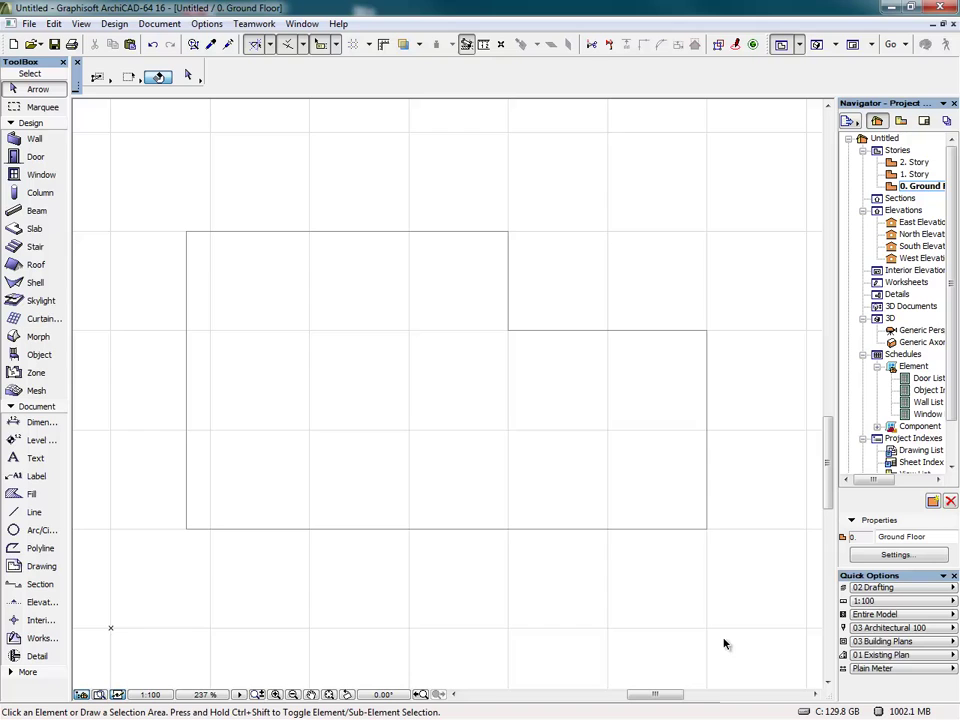
Show the model in 3D and set the floor accessory's 0 offset to be measured from Base of Slab.
key("F3")
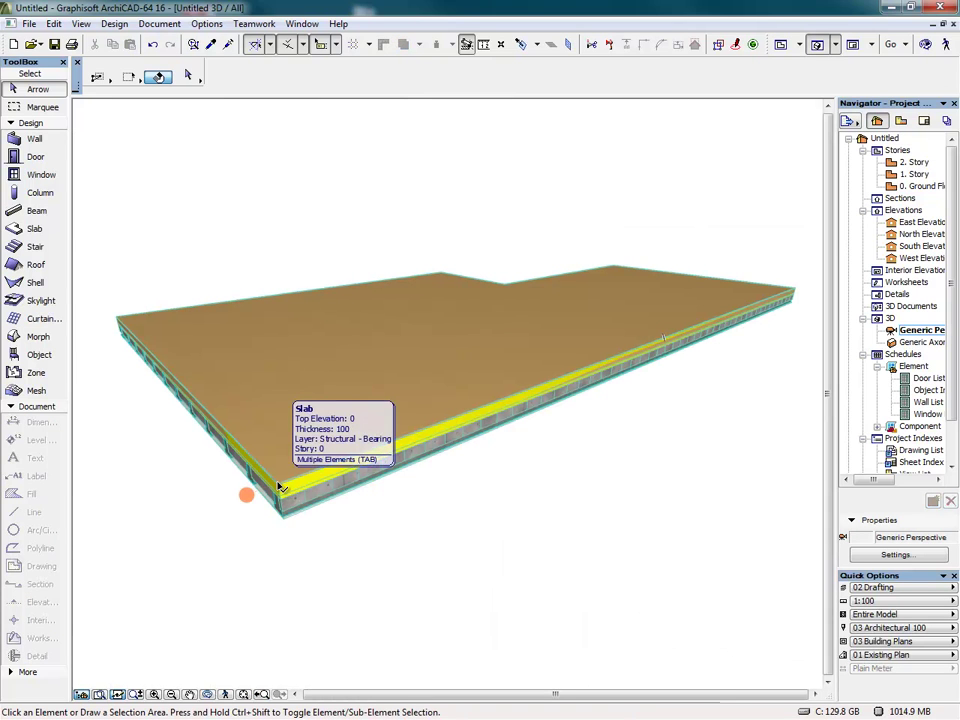
key("Tab")
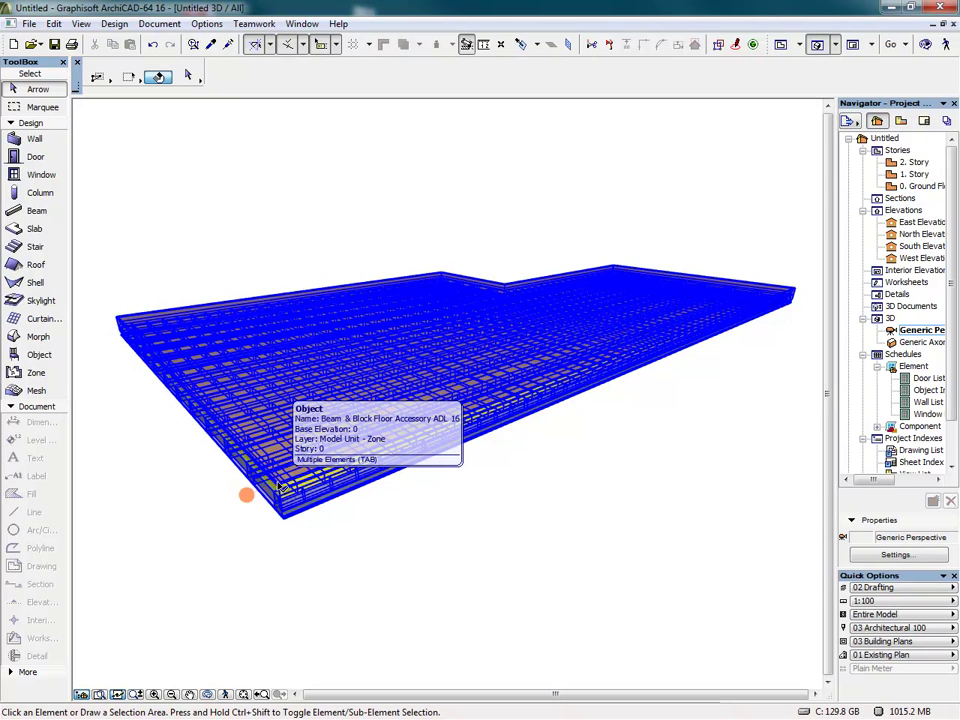
left_click(281, 487)
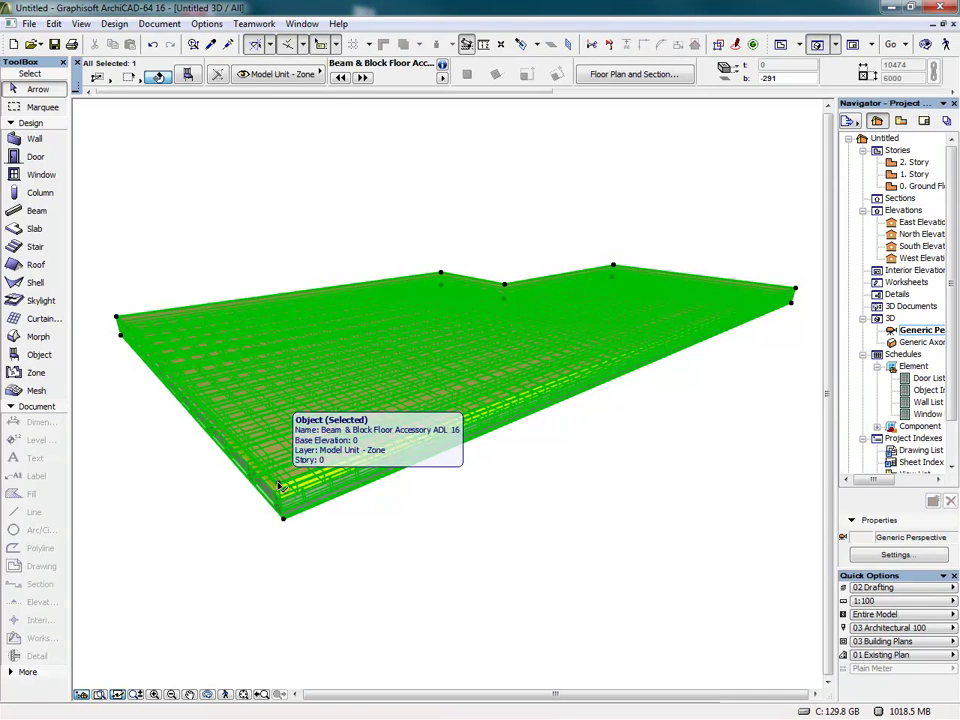
left_click(186, 78)
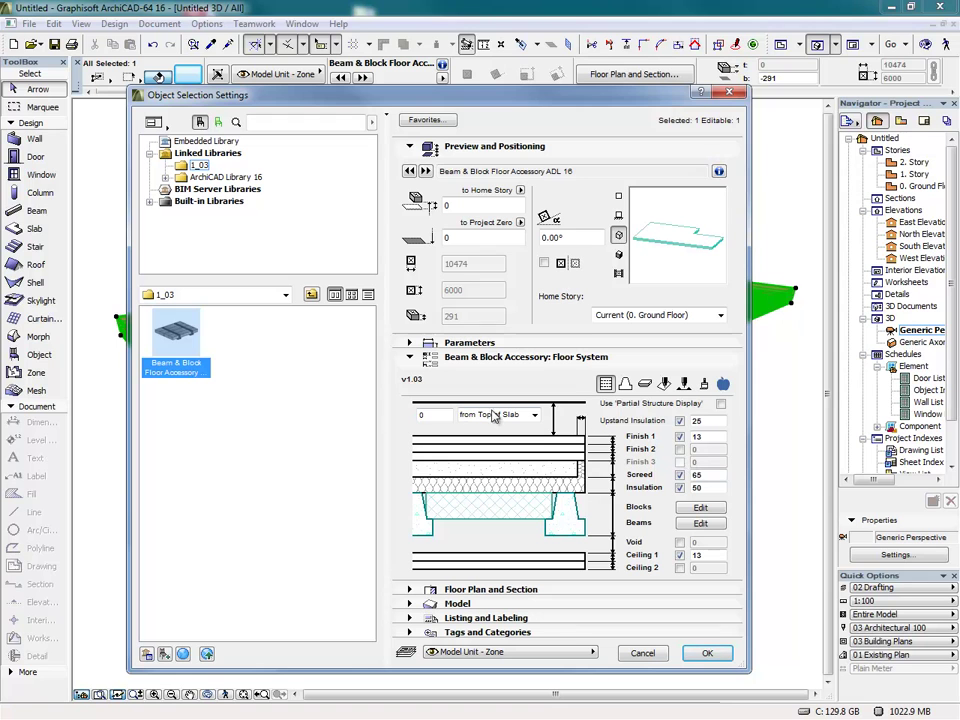
left_click(519, 420)
left_click(490, 438)
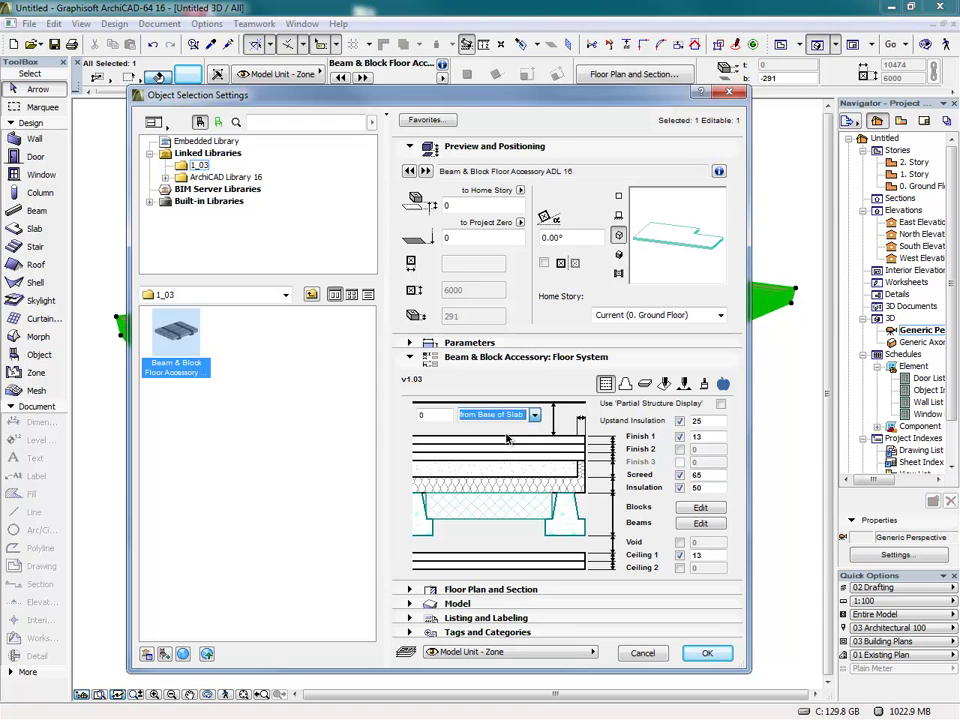
left_click(707, 653)
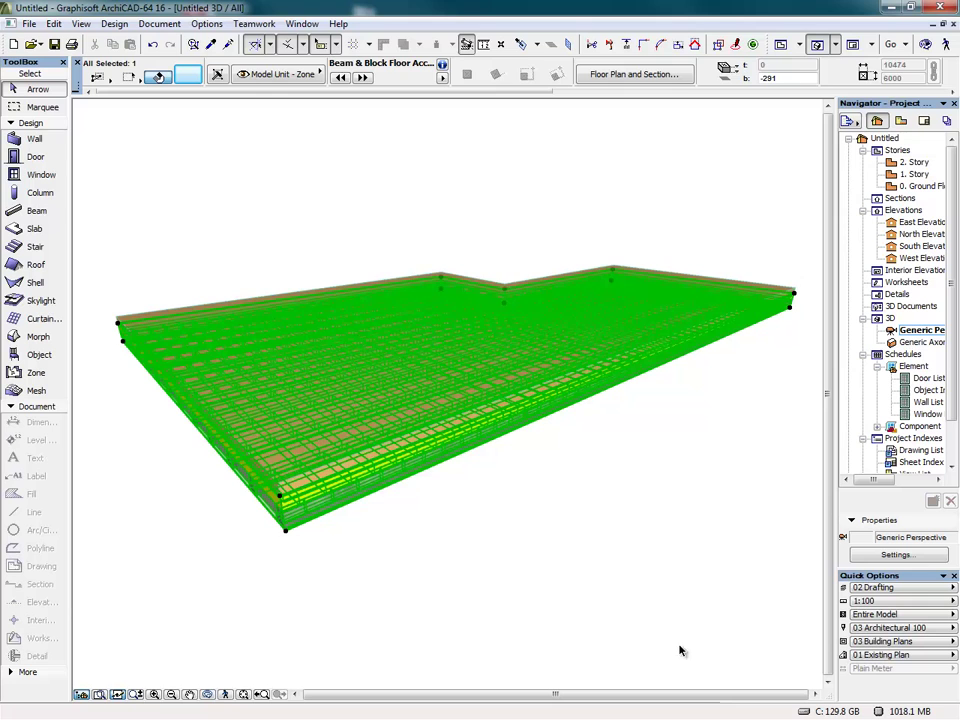
Offset the slab's near end edge inward, and pull it back out by about 1625 mm.
middle_click_drag(508, 606, 399, 461, "shift")
middle_click_drag(298, 467, 561, 448, "shift")
left_click(501, 445)
left_click(497, 455)
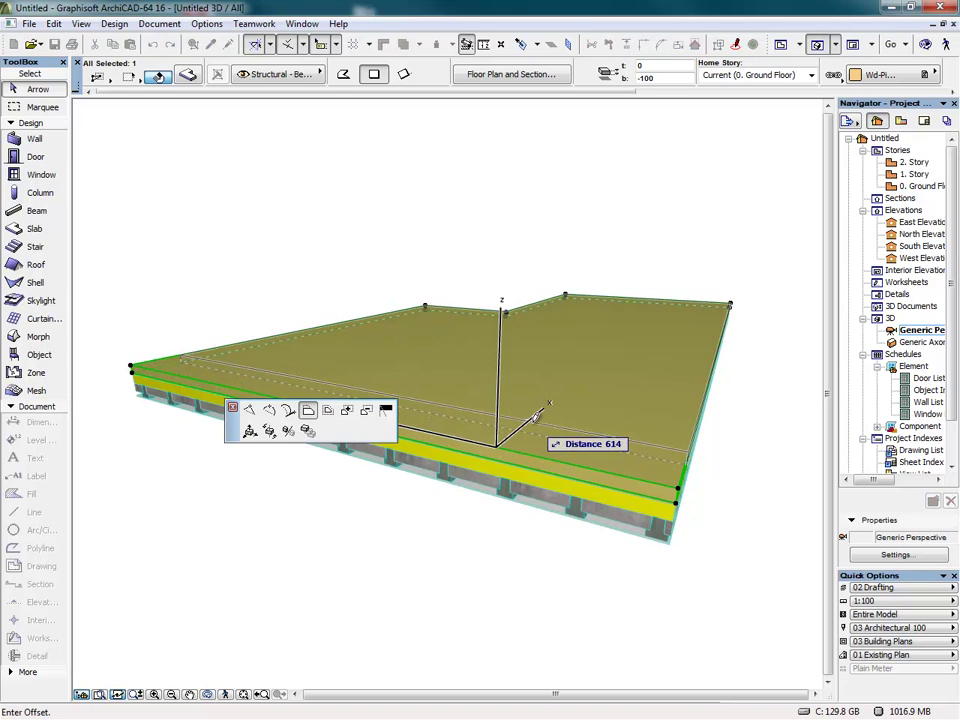
left_click(565, 393)
left_click(565, 393)
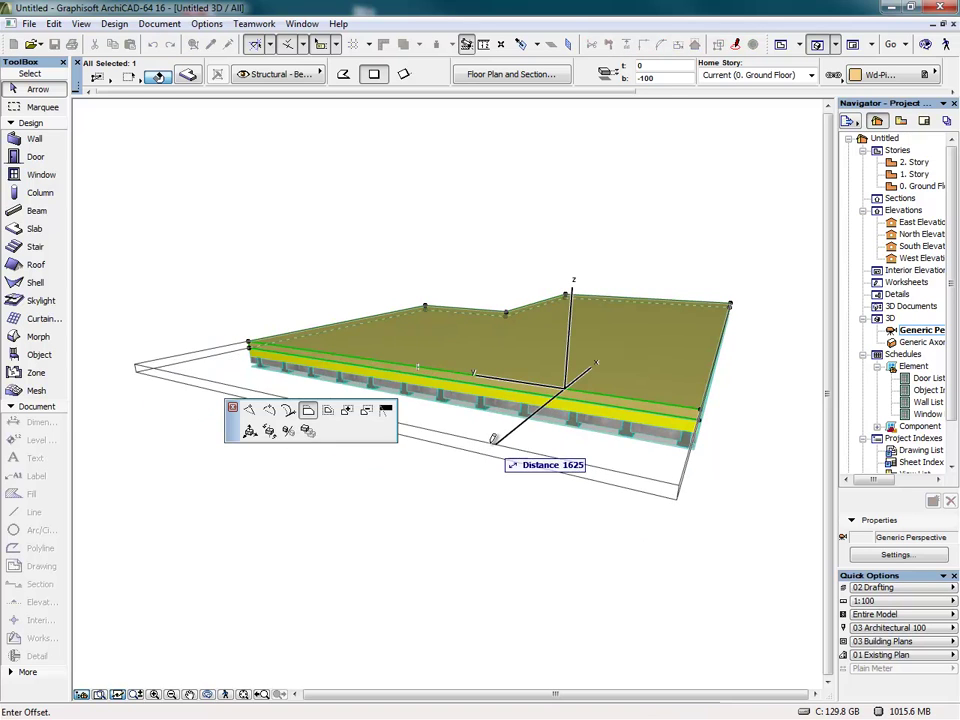
left_click(486, 472)
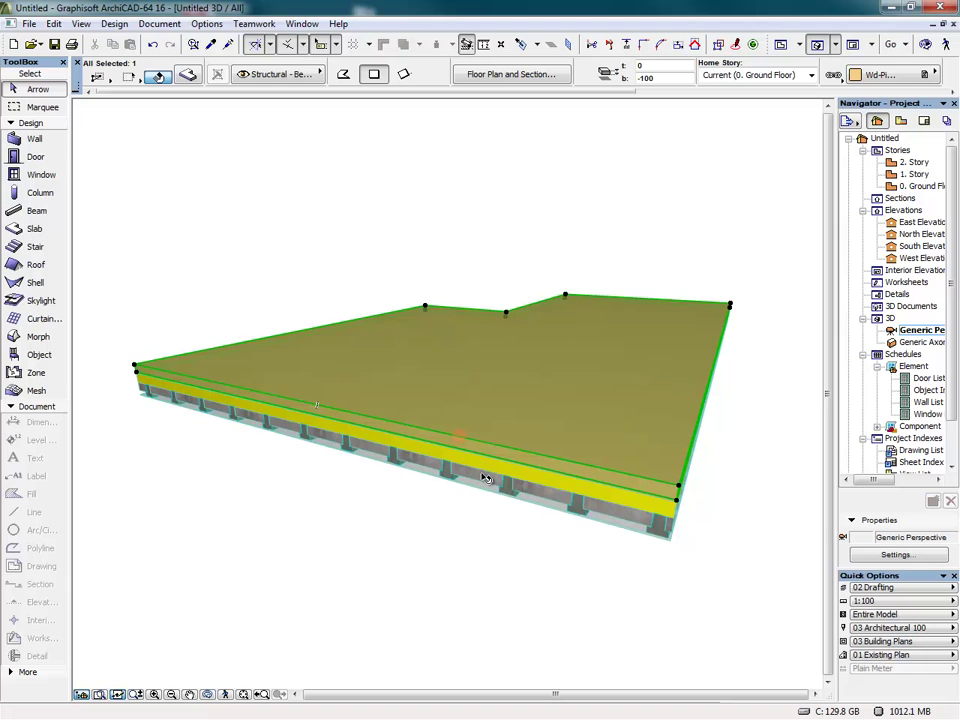
Enable the void above the ceiling in the floor accessory and set it to 40 mm.
left_click(365, 362)
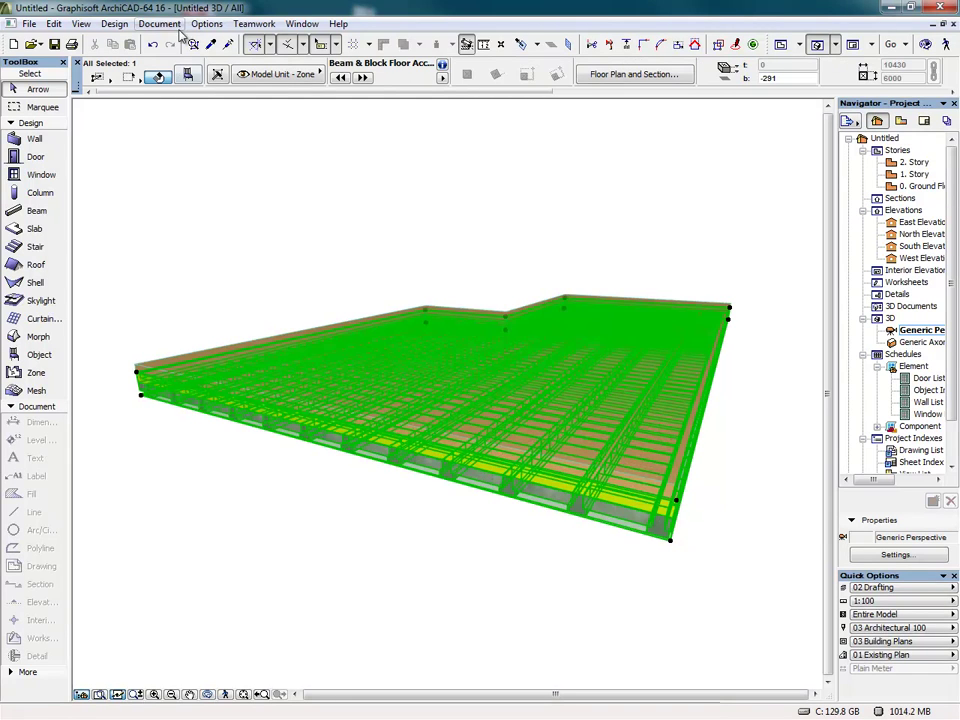
left_click(157, 76)
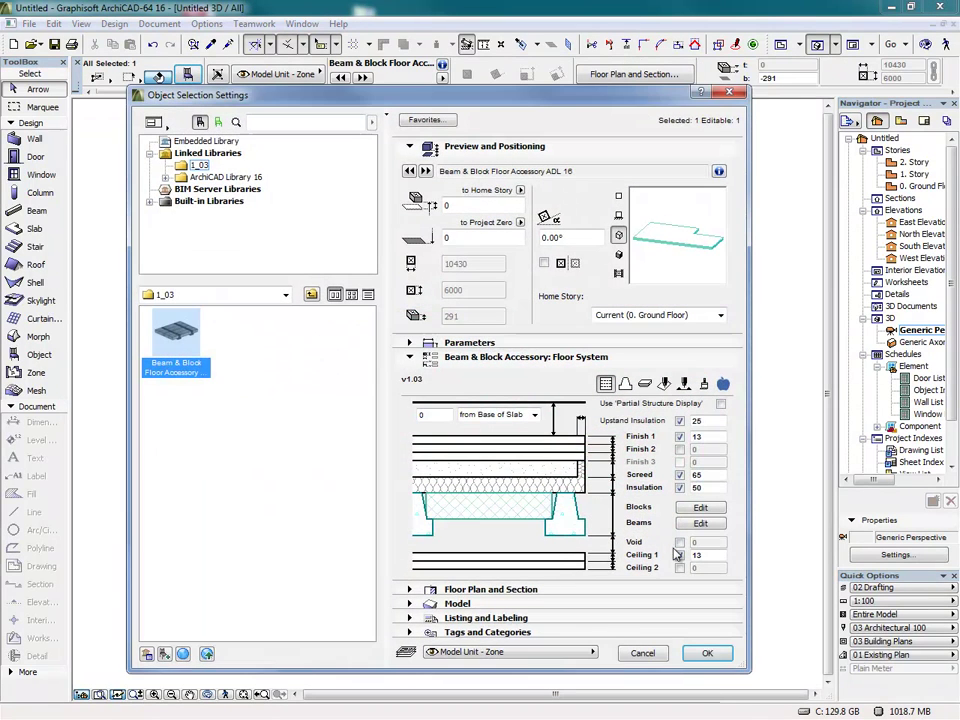
left_click(680, 542)
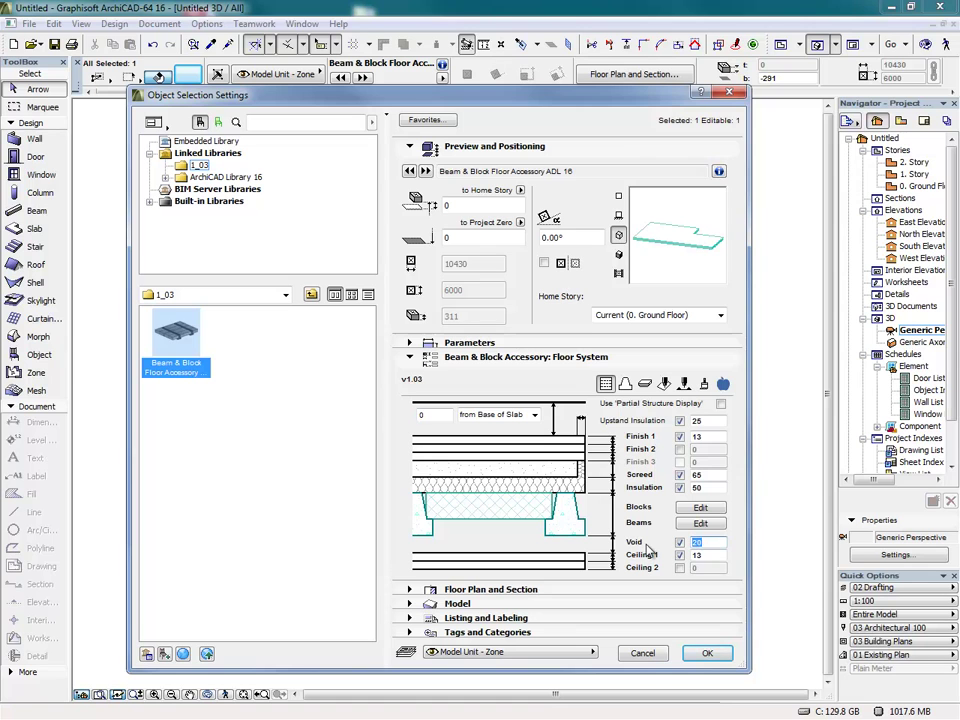
left_click(707, 654)
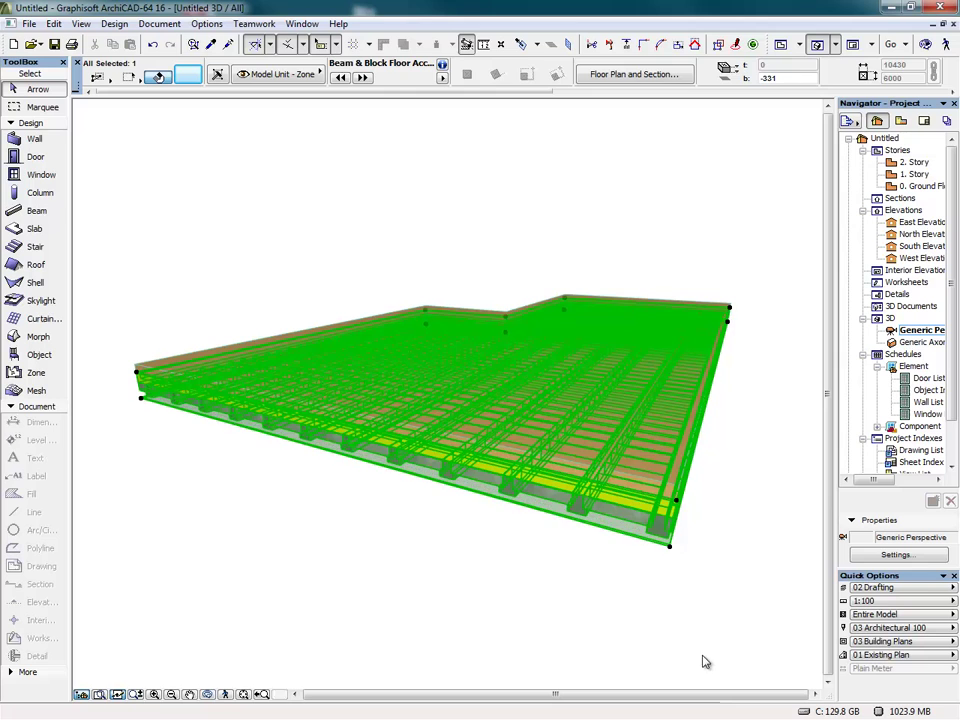
Set the accessory's default beam centres to 800 mm and reset all beams to that spacing.
middle_click_drag(466, 567, 516, 465, "shift")
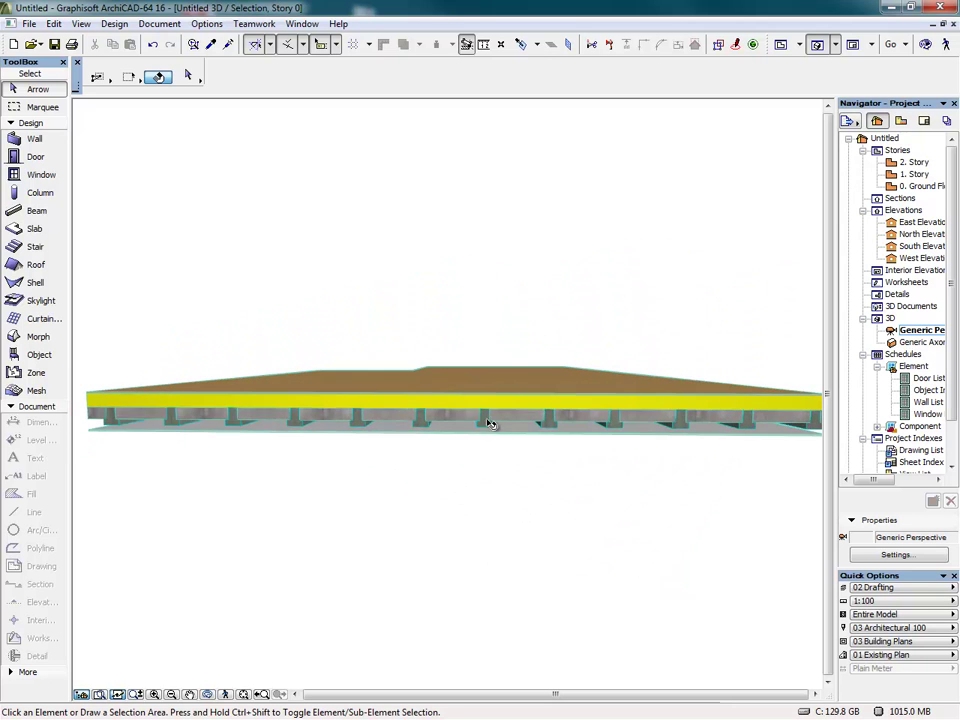
left_click(484, 420)
left_click(186, 78)
double_click(546, 550)
type("800")
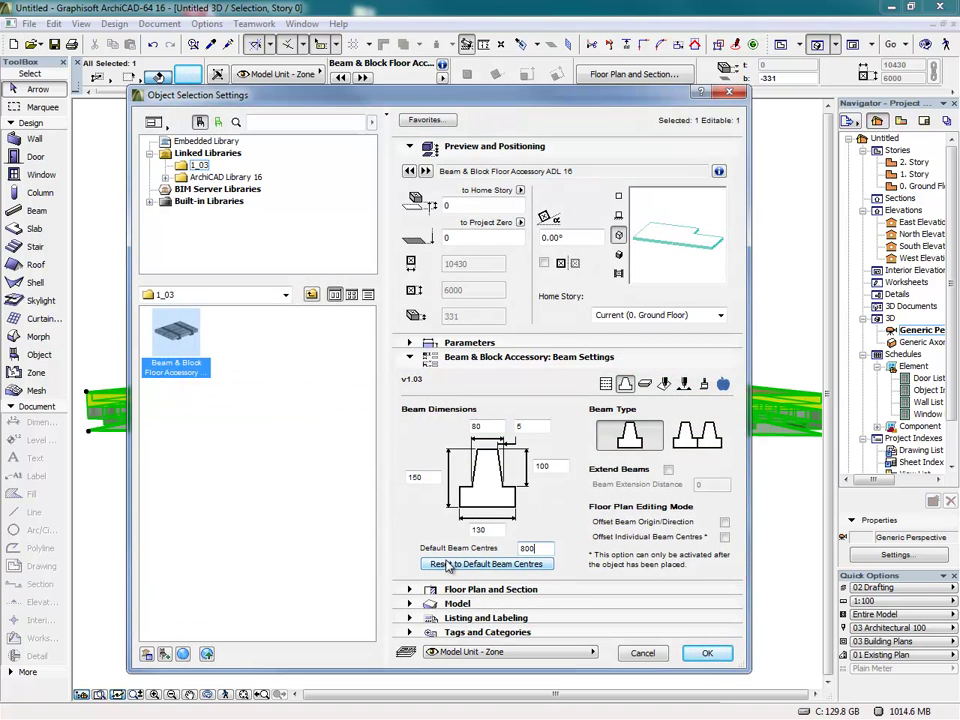
left_click(494, 565)
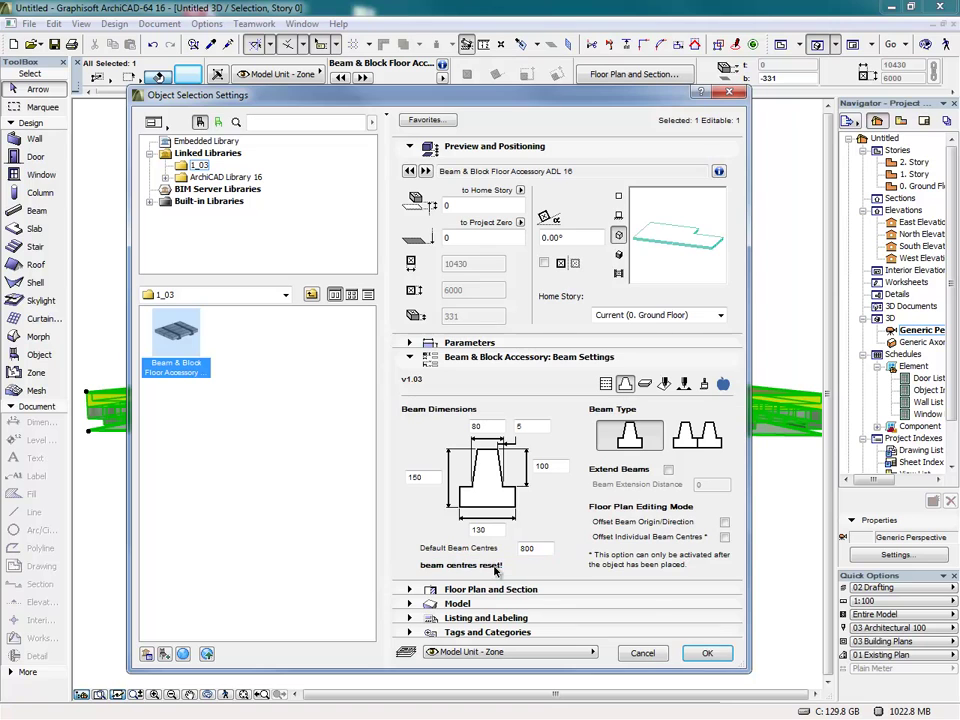
left_click(712, 655)
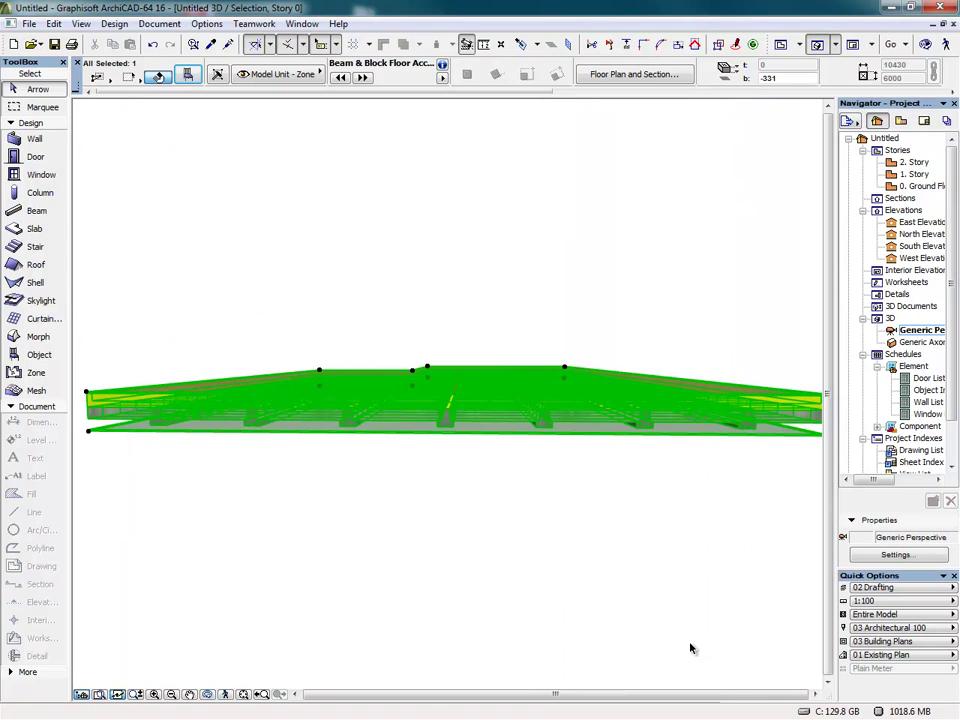
left_click(690, 648)
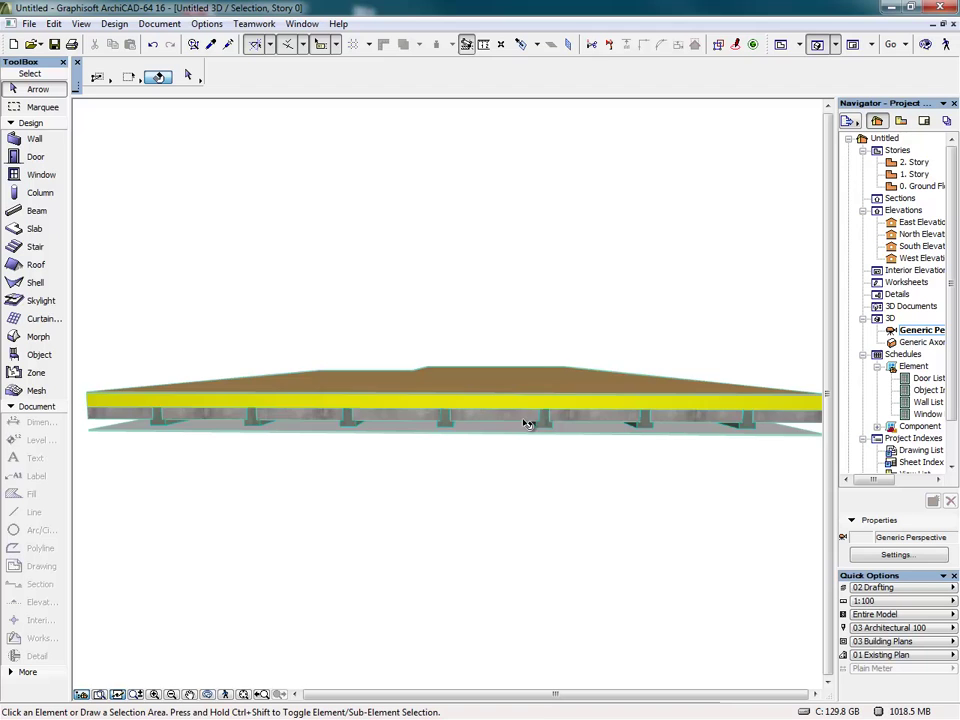
Enable floor plan editing of the beam origin/direction and individual beam centres for the accessory, and return to the ground floor plan.
middle_click_drag(527, 423, 476, 424, "shift")
left_click(474, 420)
left_click(187, 75)
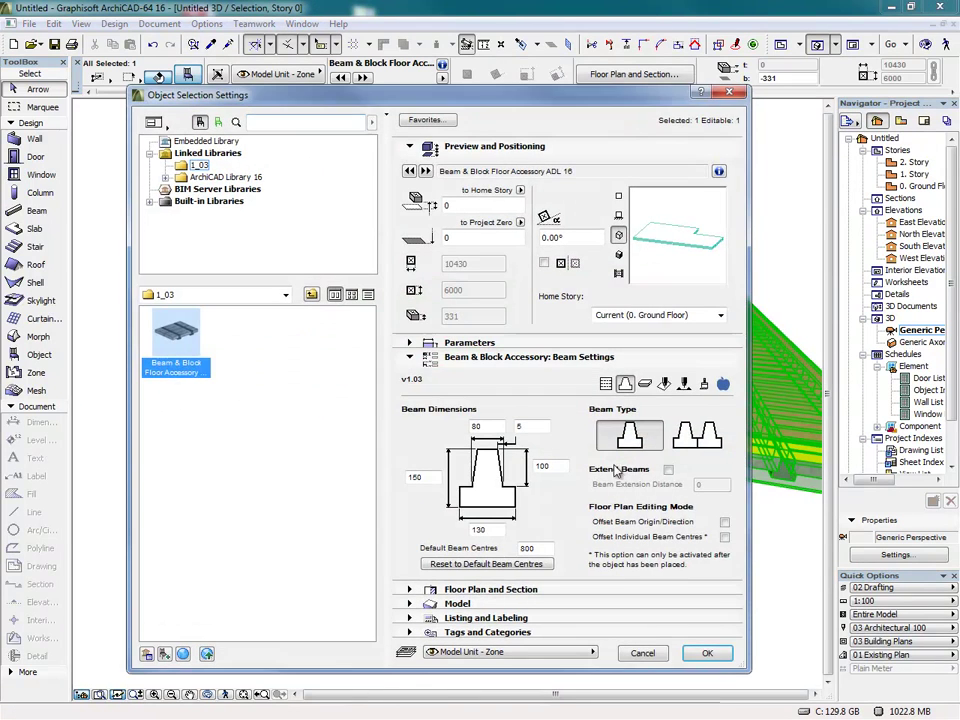
left_click(724, 522)
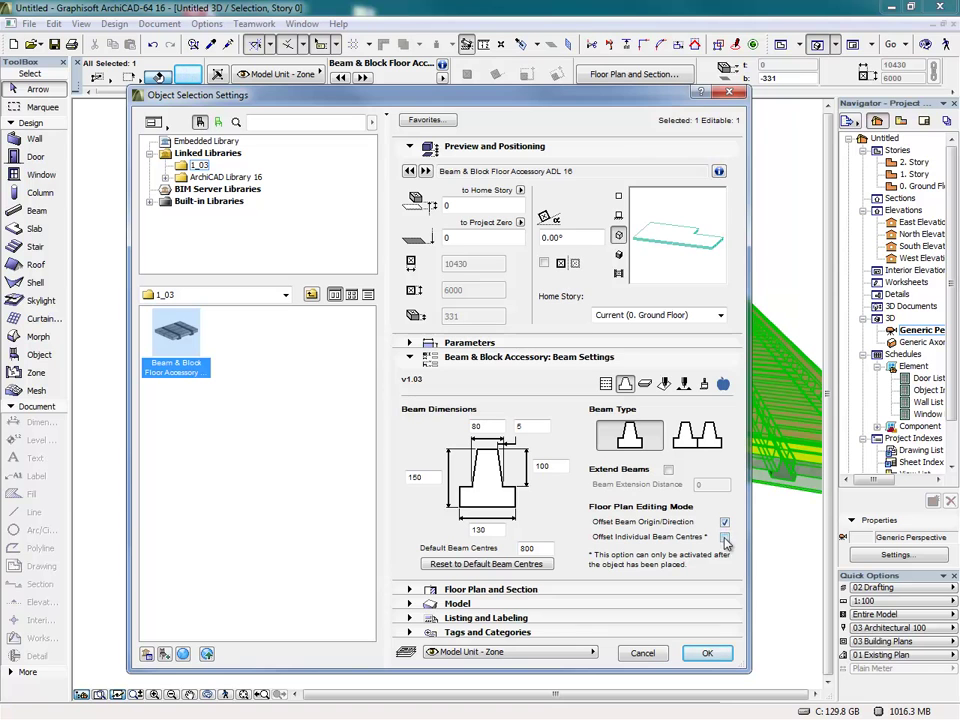
left_click(707, 654)
key("F2")
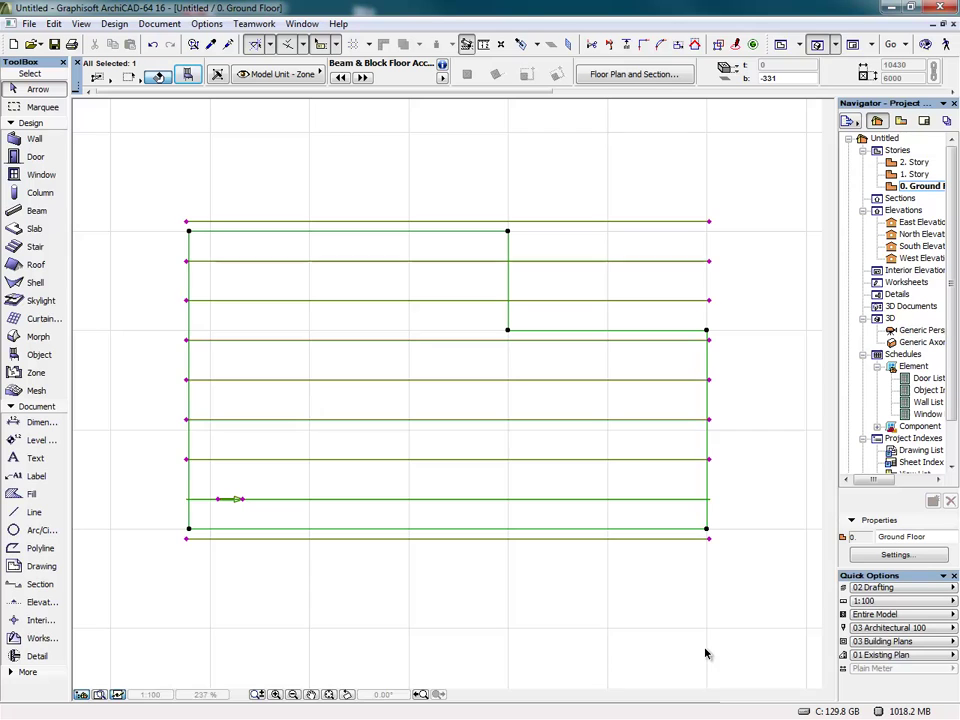
Move the beam origin inside the slab, turn the beam direction to vertical in plan, and inspect the floor in 3D.
left_click(219, 499)
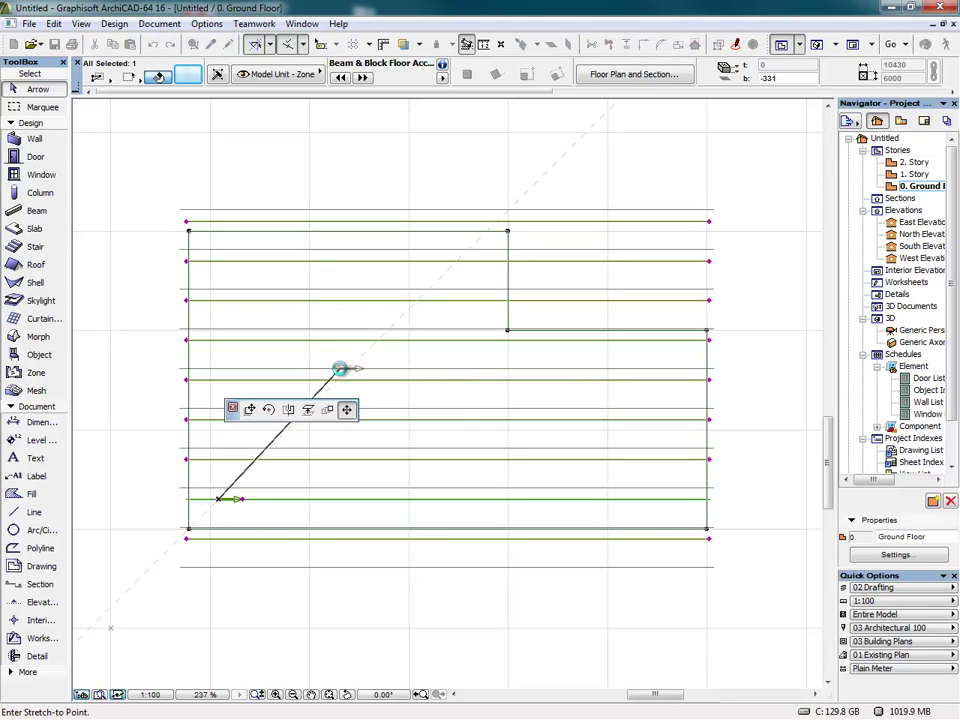
left_click(341, 376)
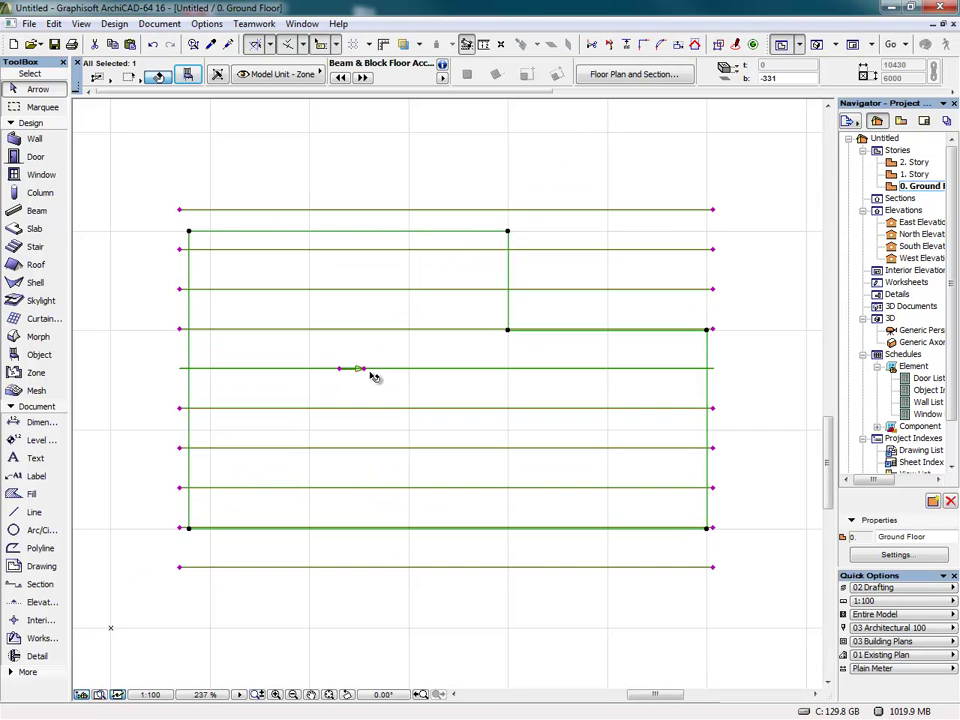
left_click(341, 318)
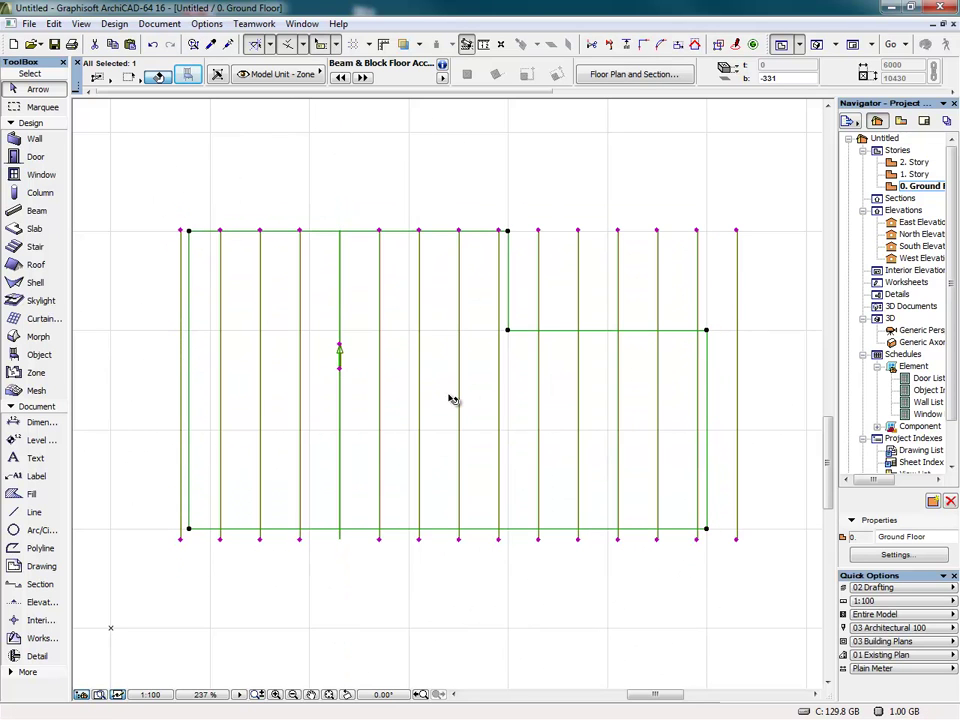
key("F5")
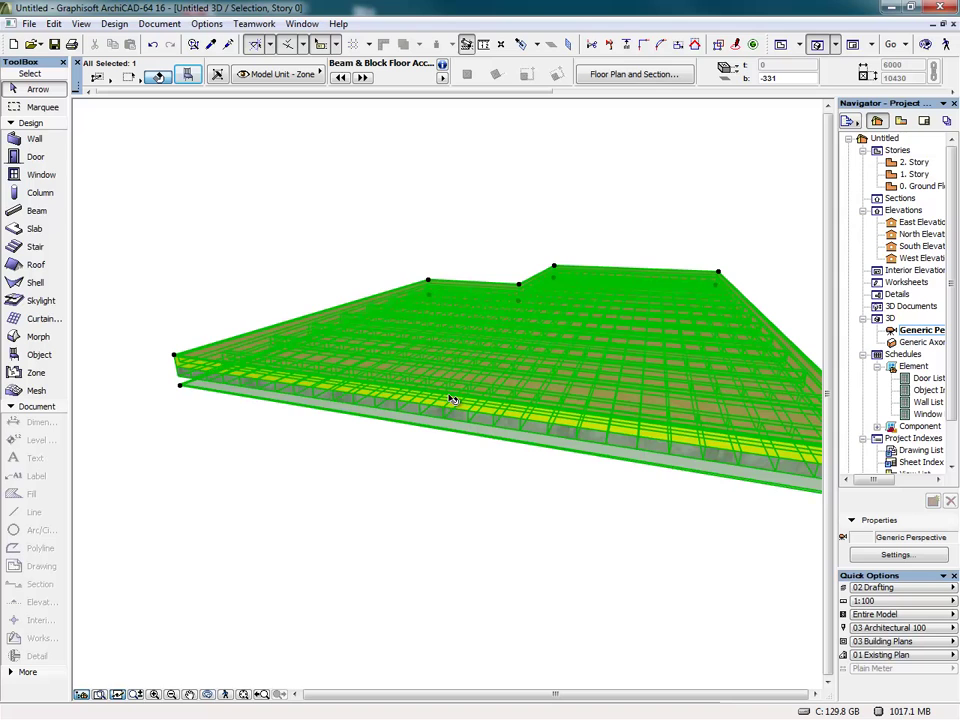
middle_click_drag(643, 529, 480, 531, "shift")
Back in the floor plan, set the first beam to the right of the origin beam to a 300 mm spacing.
key("F2")
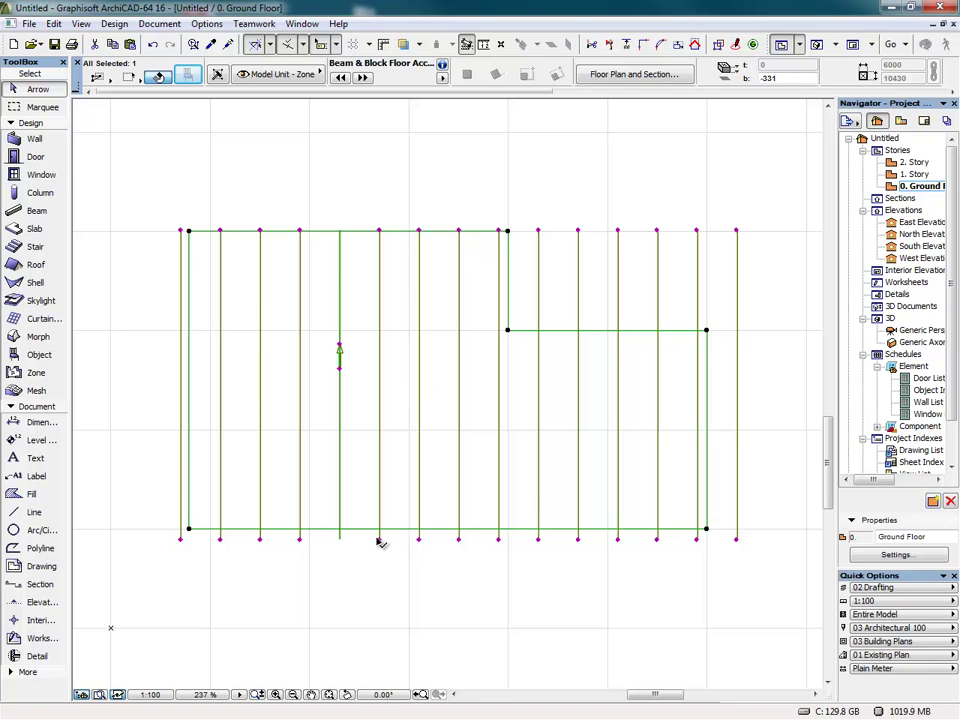
left_click(379, 540)
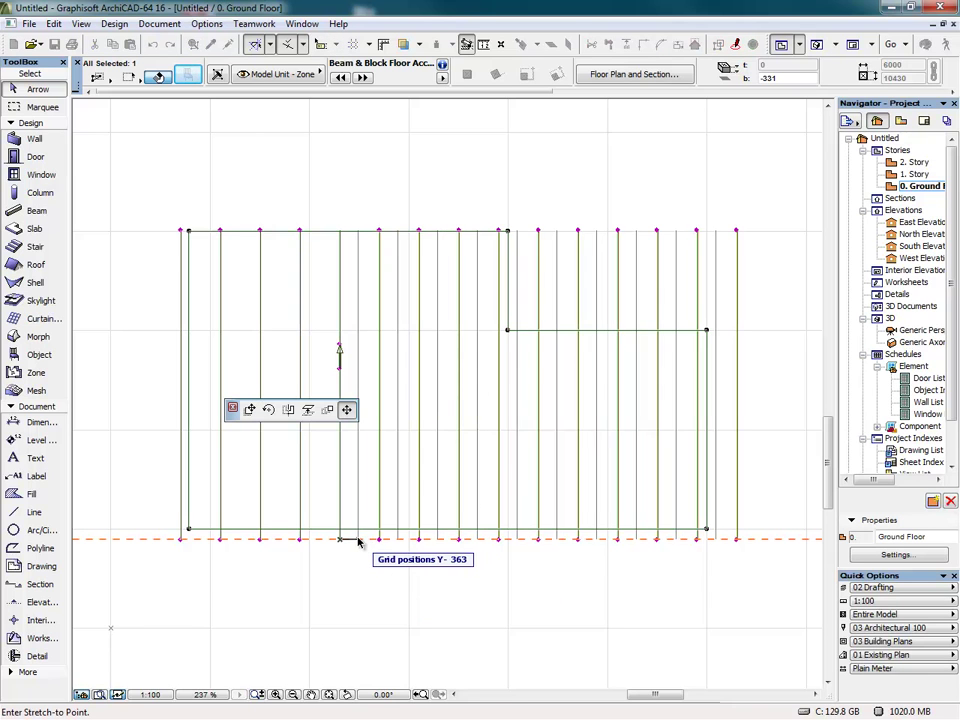
key("Tab")
type("300")
key("Return")
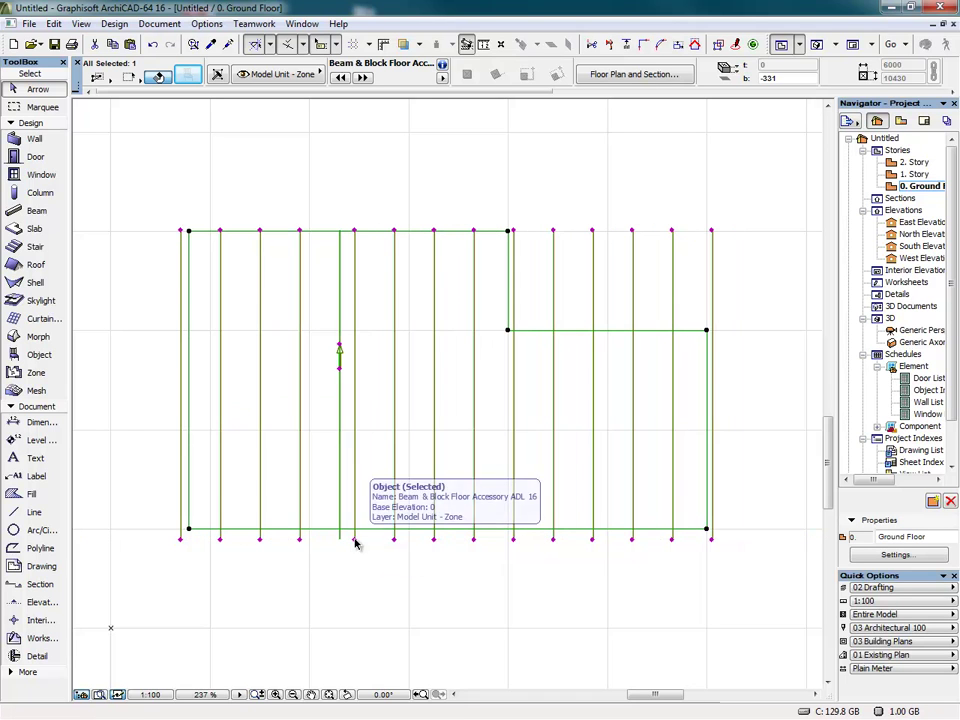
Double up beams by moving one near the slab's inner corner 130 mm from its neighbour and another close beside the second leftmost beam.
left_click(513, 540)
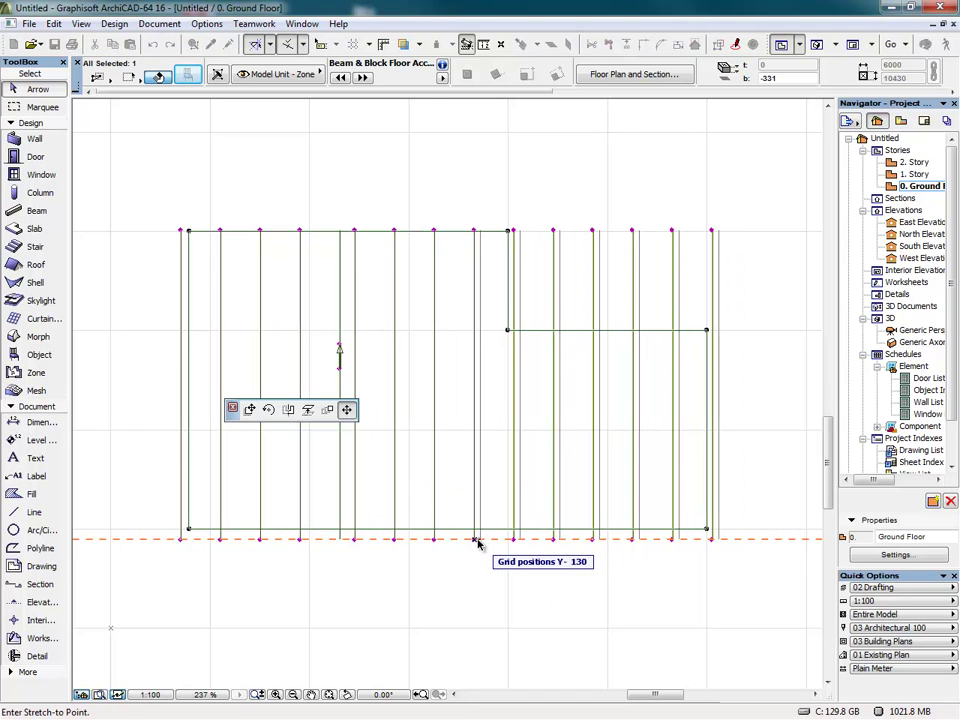
left_click(478, 540)
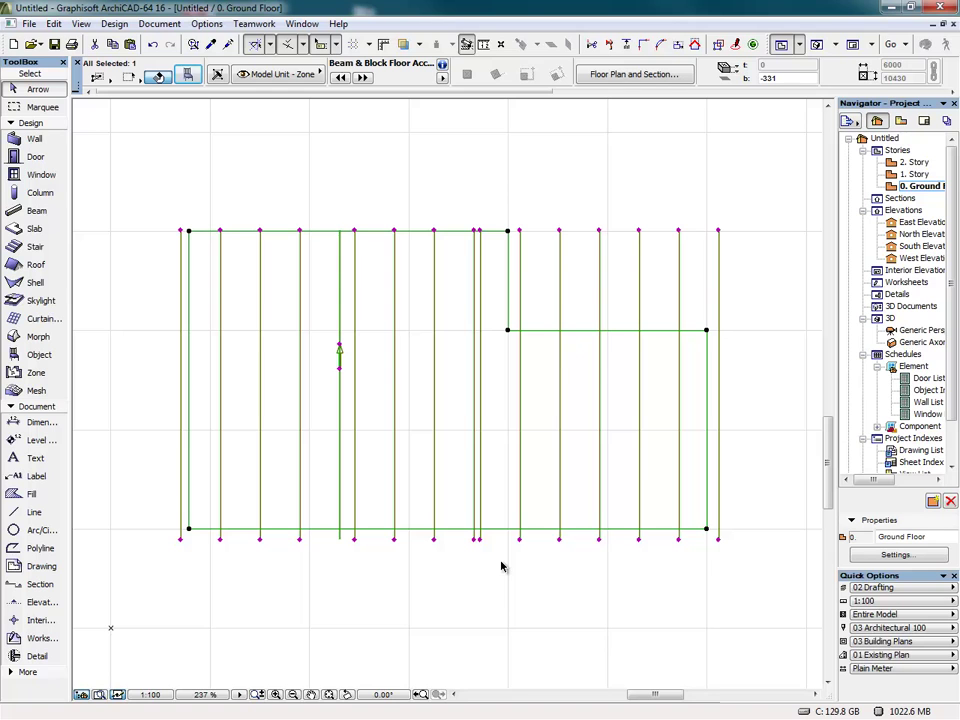
left_click(180, 540)
left_click(223, 543)
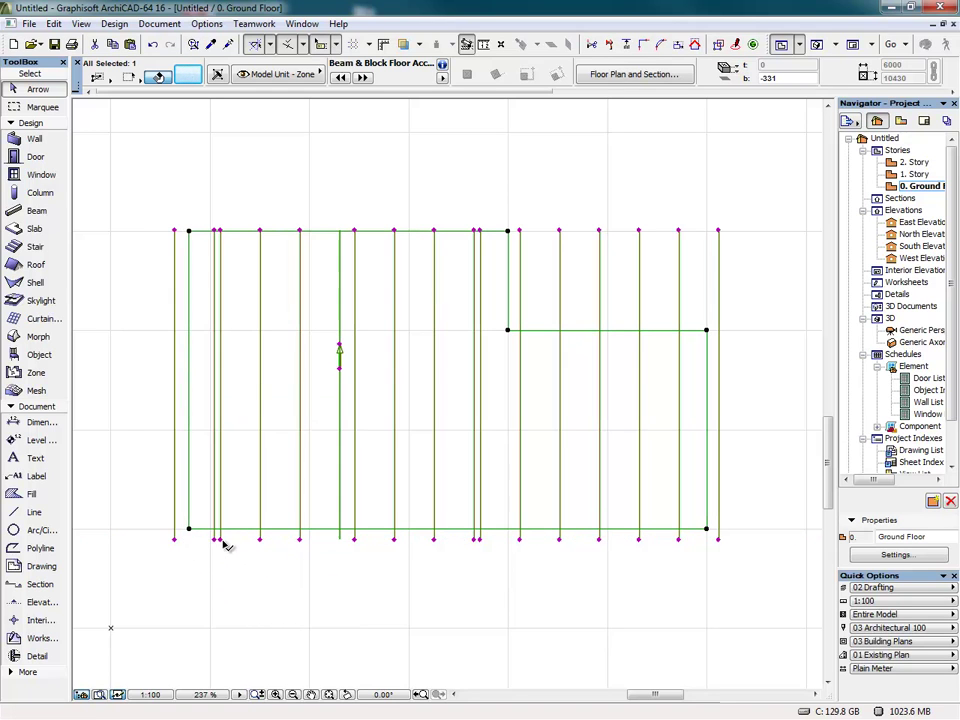
Move the leftmost beam outside the slab edge further outward in plan and show the floor in 3D.
left_click(175, 541)
left_click(140, 540)
key("F5")
left_click(553, 510)
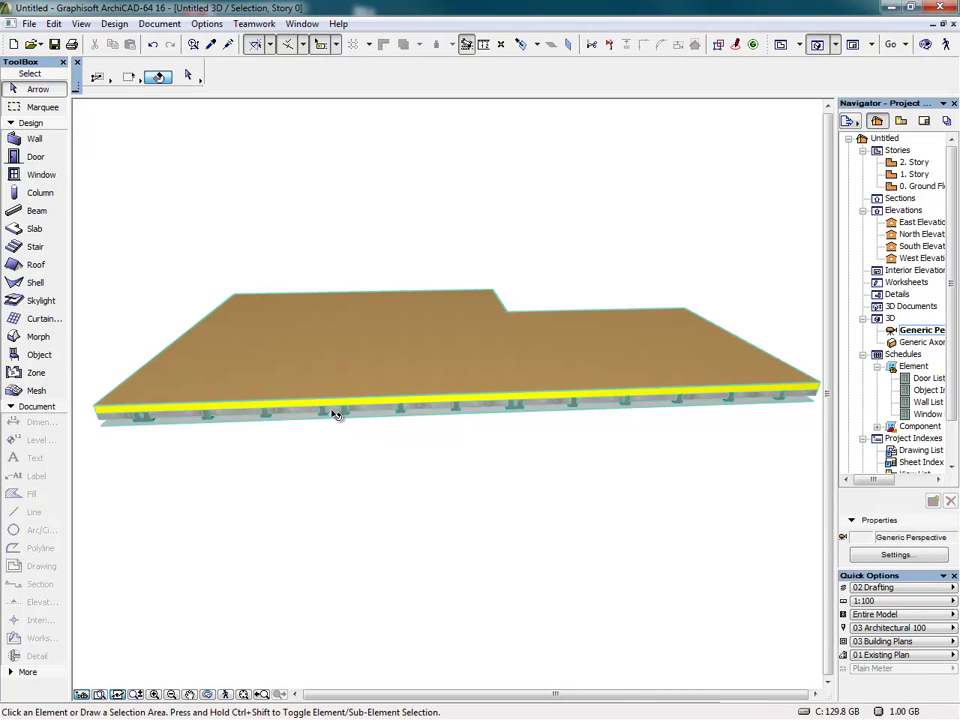
Rotate the accessory's blocks where width is below 320, with rotated length 440, and auto-hide blocks of 60 or less.
left_click(333, 413)
left_click(188, 77)
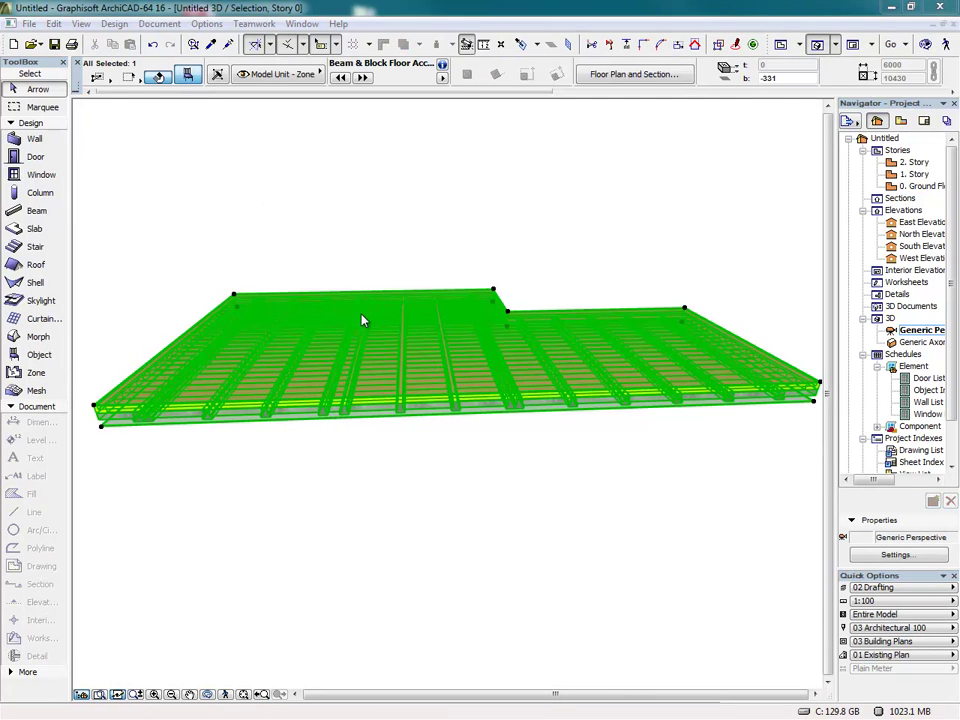
left_click(645, 385)
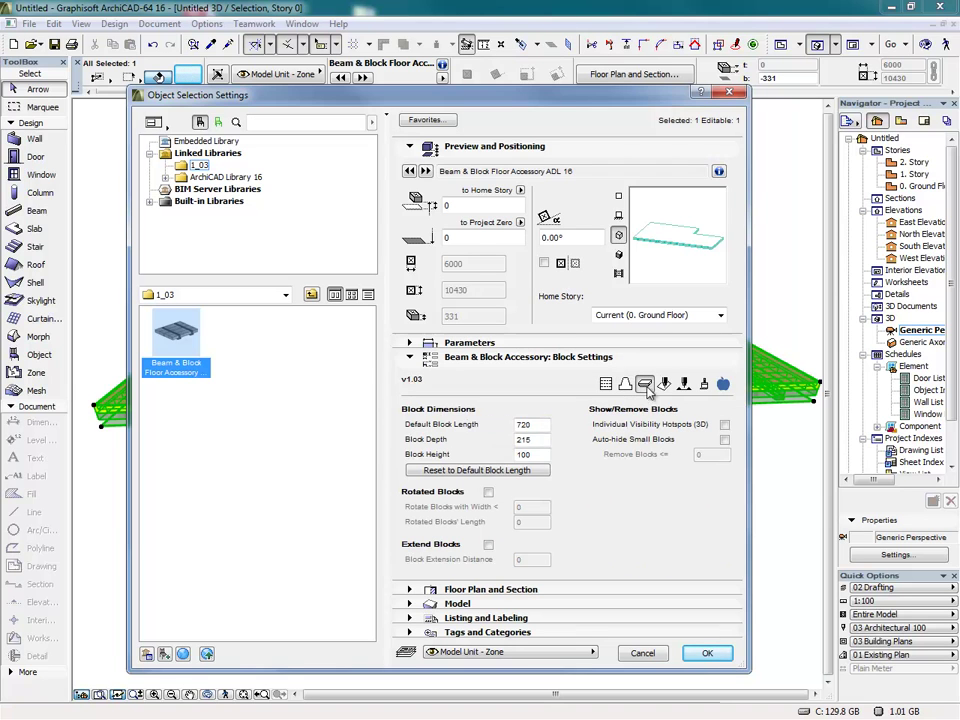
left_click(488, 492)
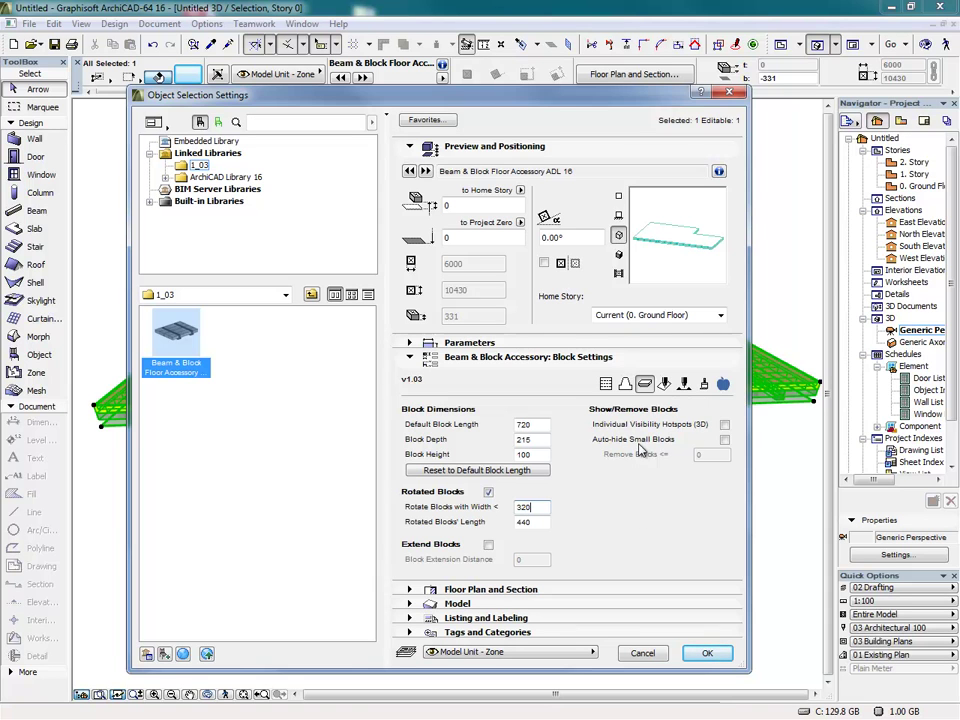
left_click(724, 441)
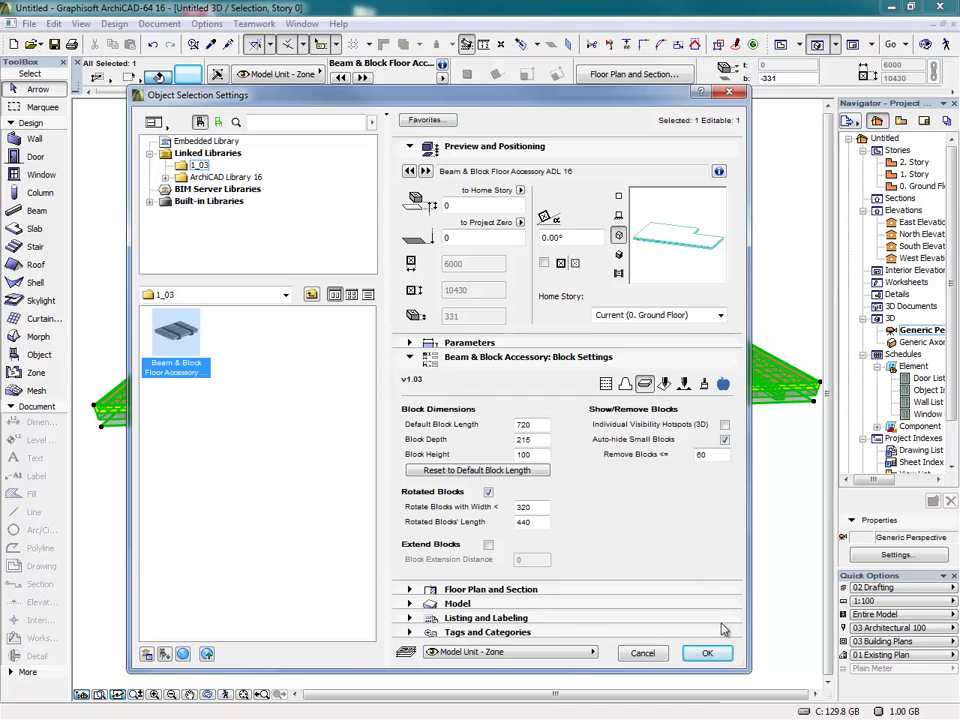
left_click(707, 653)
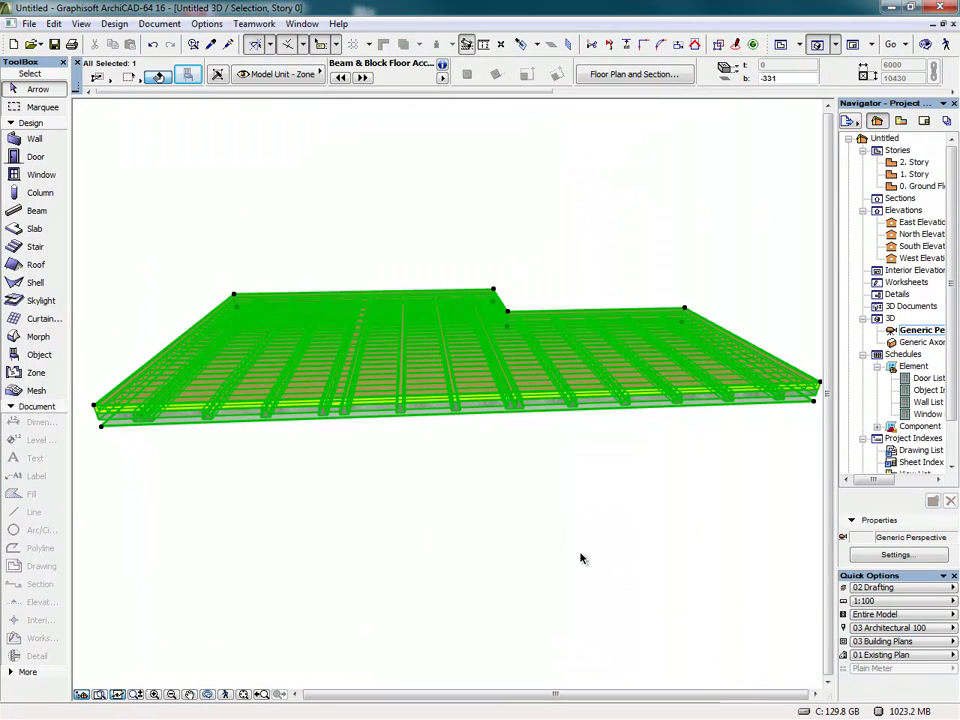
Enable Partial Structure Display for the floor accessory and set the structure display to Core Only.
left_click(186, 75)
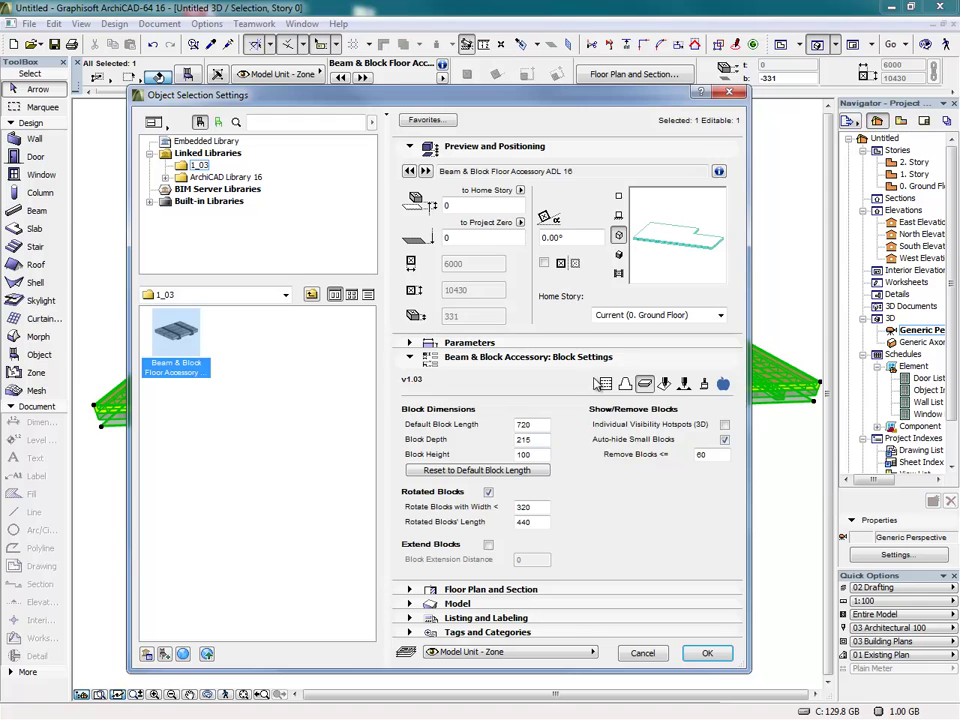
left_click(604, 383)
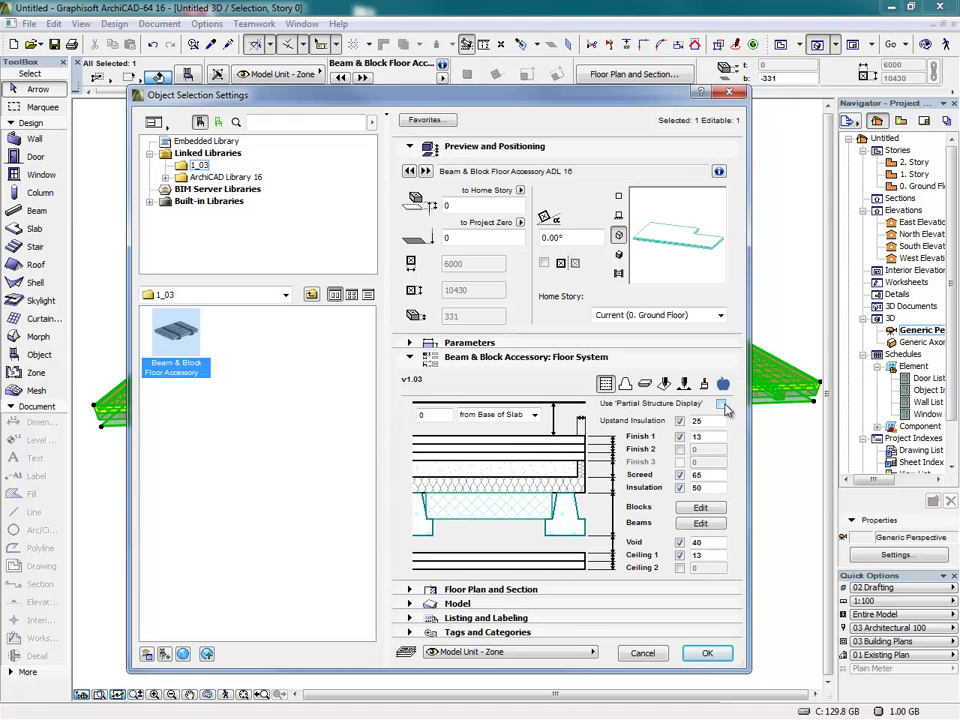
left_click(707, 653)
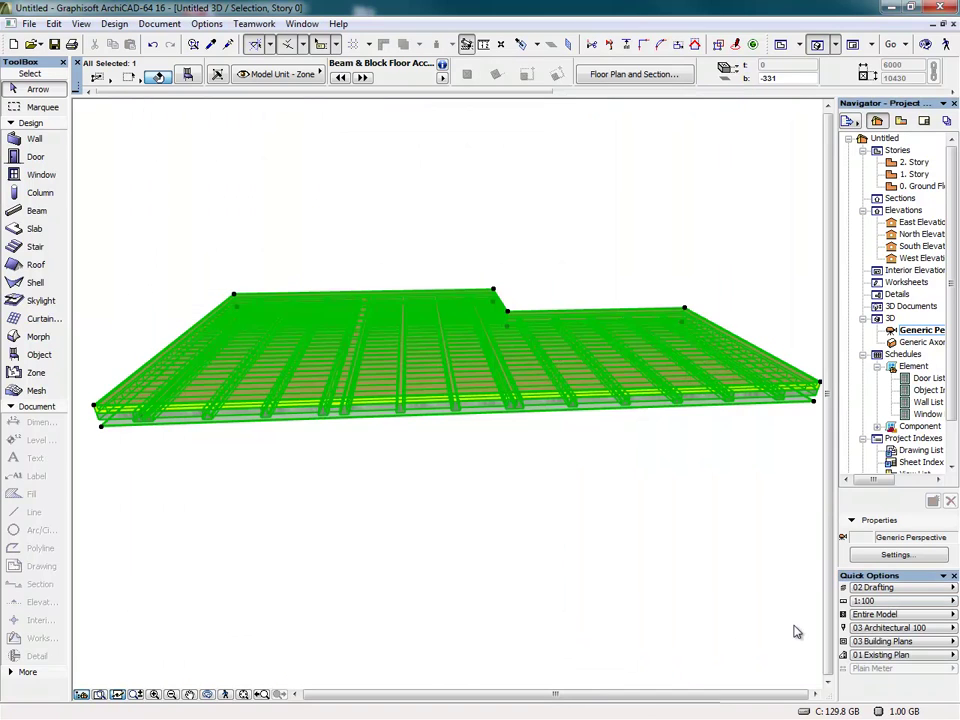
left_click(873, 615)
left_click(733, 647)
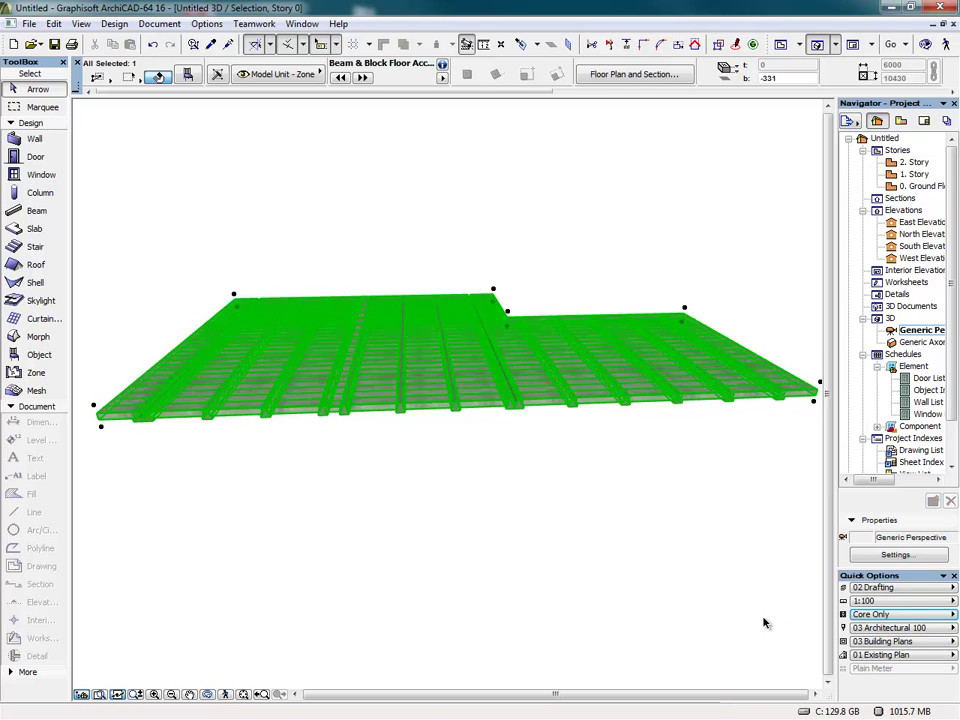
left_click(517, 498)
middle_click_drag(379, 464, 459, 551, "shift")
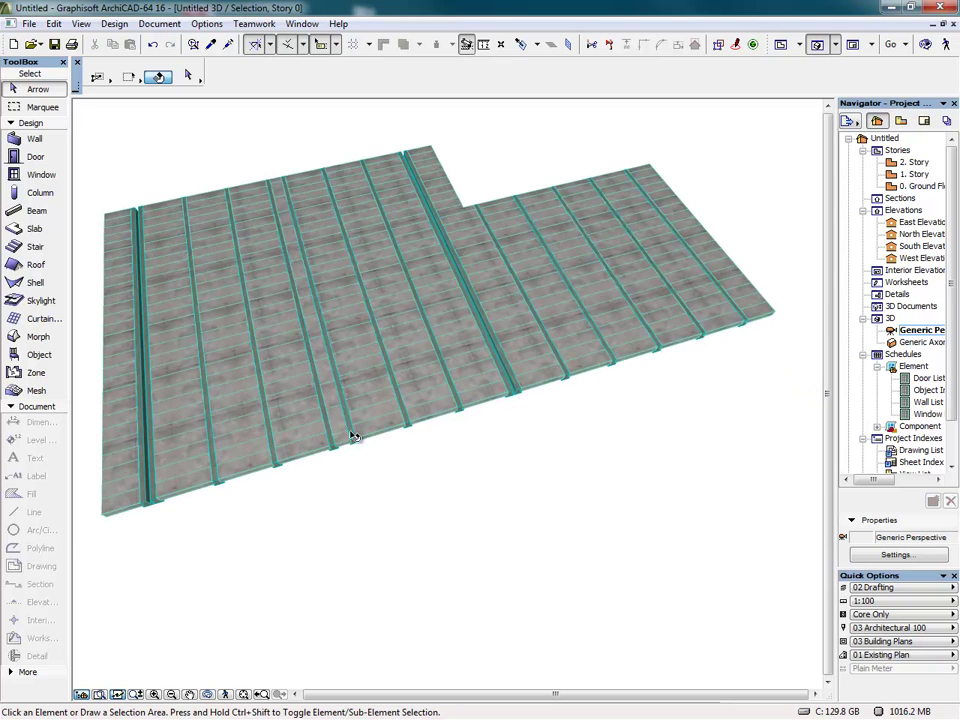
scroll(349, 431, "up", 5)
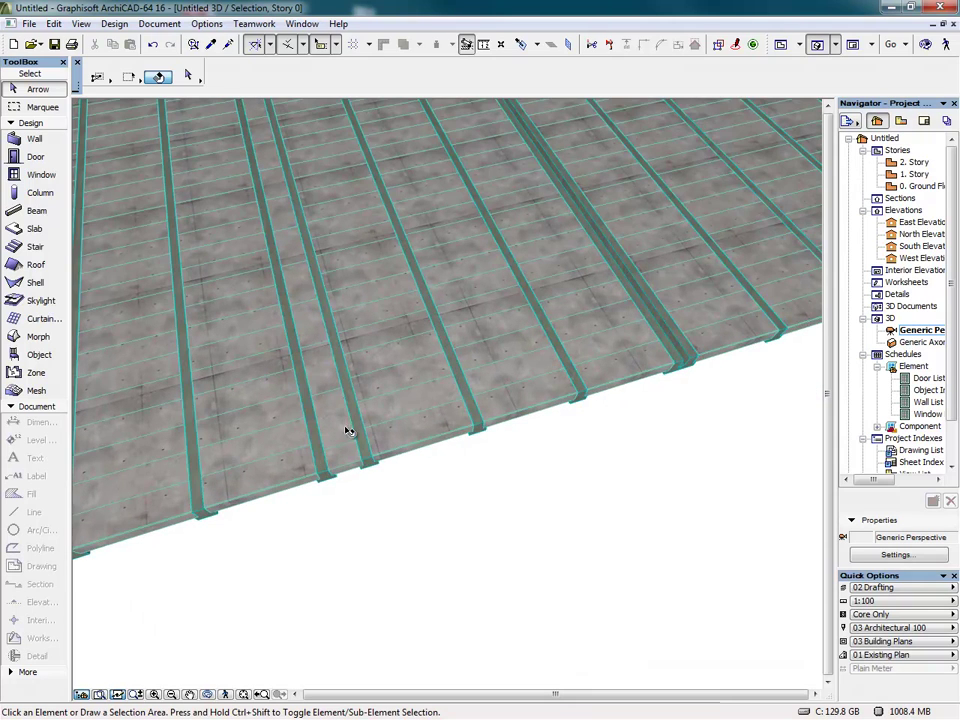
mouse_move(707, 368)
middle_mouse_down("shift")
mouse_move(525, 435)
mouse_move(433, 439)
mouse_move(418, 452)
middle_mouse_up("shift")
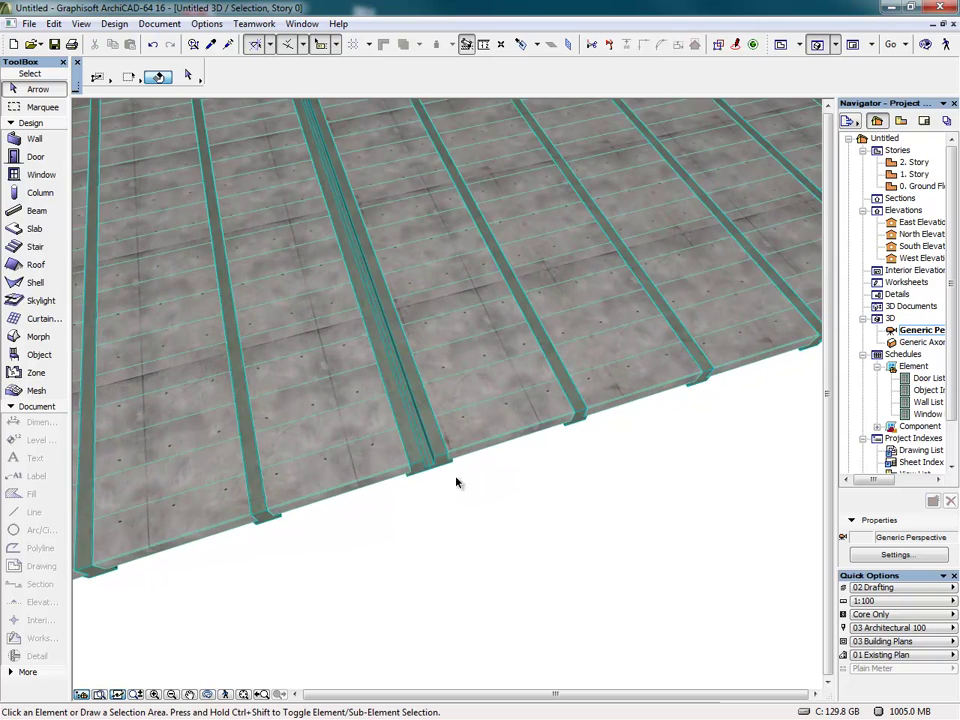
middle_click_drag(456, 488, 399, 444, "shift")
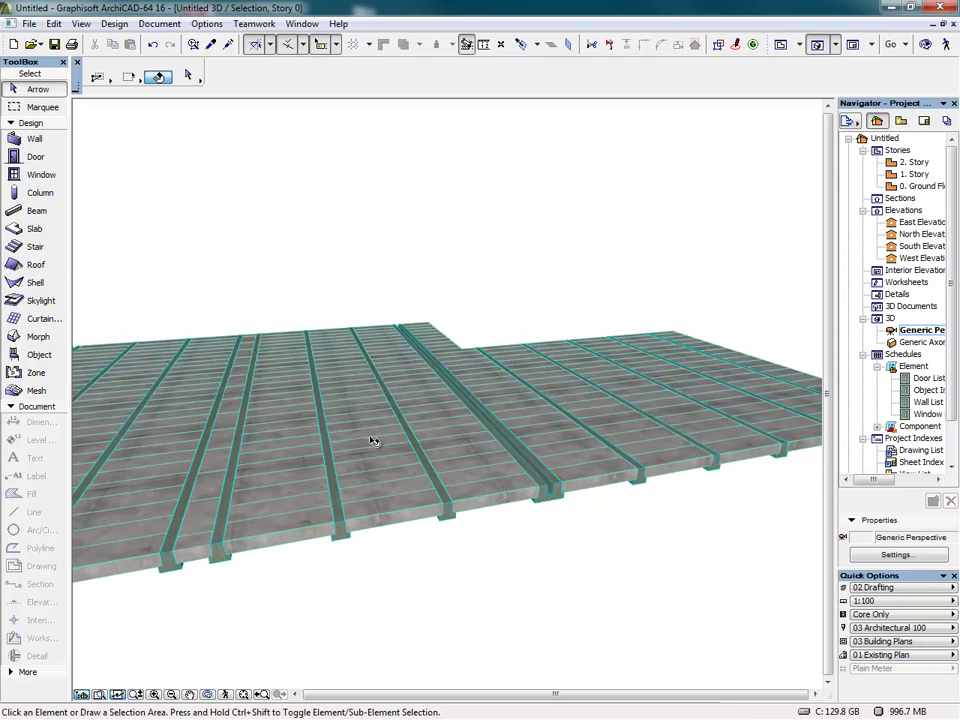
Turn on individual 3D visibility hotspots for the accessory's blocks.
left_click(372, 441)
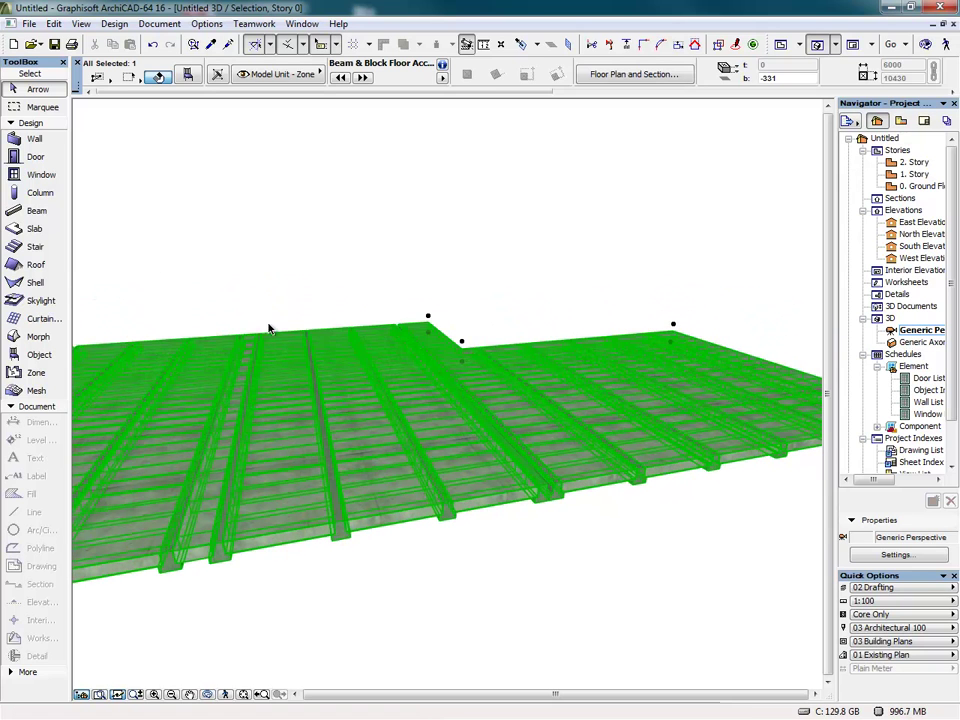
left_click(189, 77)
left_click(645, 385)
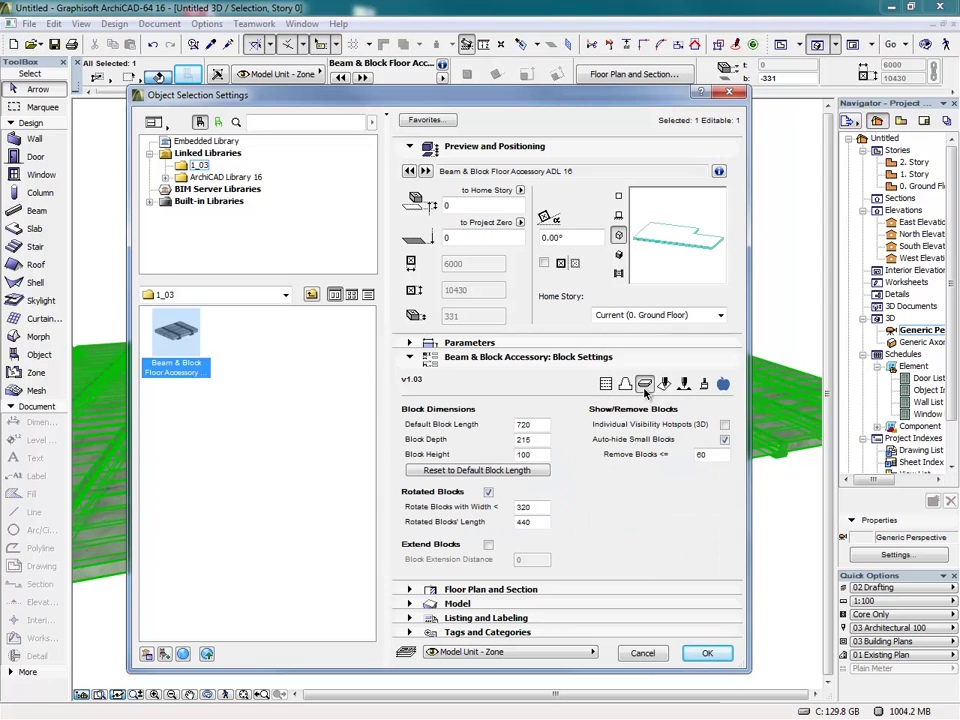
left_click(725, 425)
left_click(707, 653)
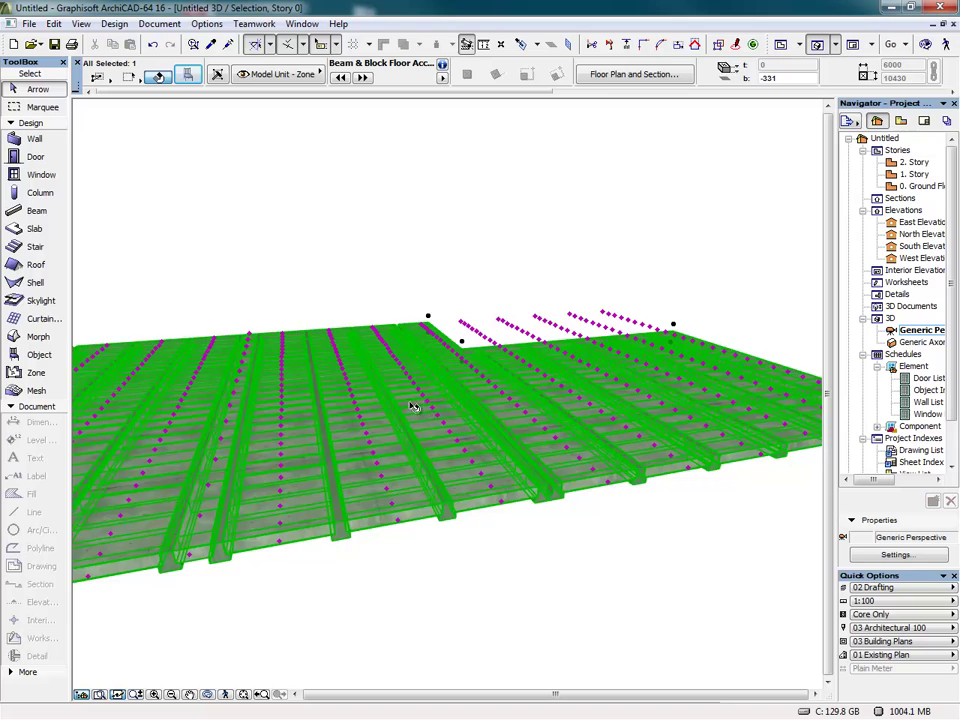
Use the block hotspots to hide one block in the narrow bay and adjacent blocks in a wider bay, forming two openings.
mouse_move(414, 405)
middle_mouse_down("shift")
mouse_move(435, 437)
mouse_move(407, 534)
mouse_move(230, 522)
middle_mouse_up("shift")
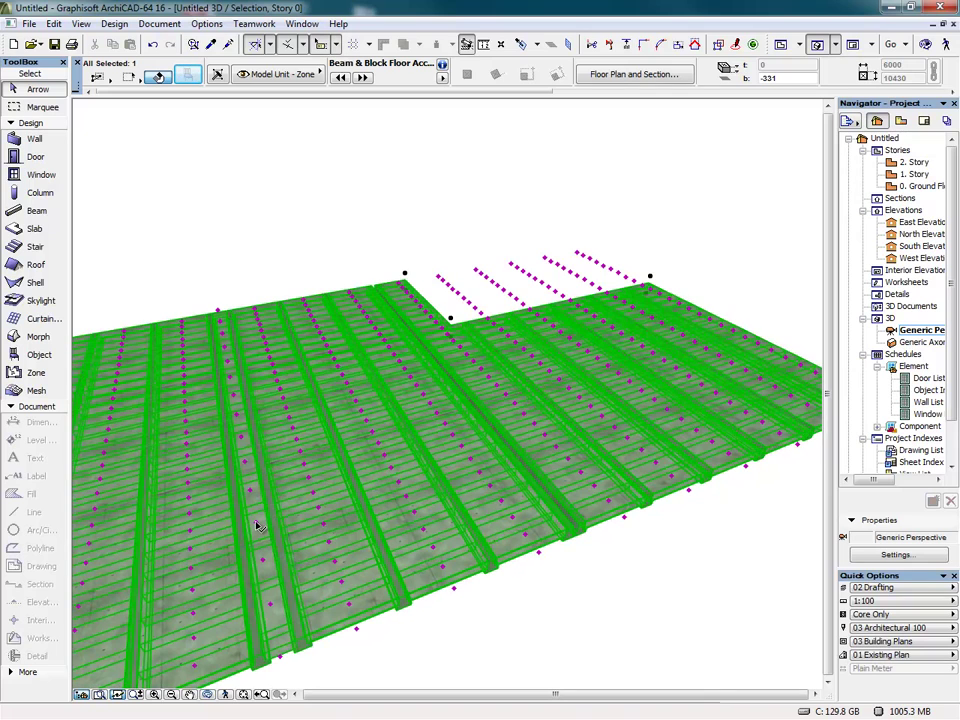
left_click(253, 520)
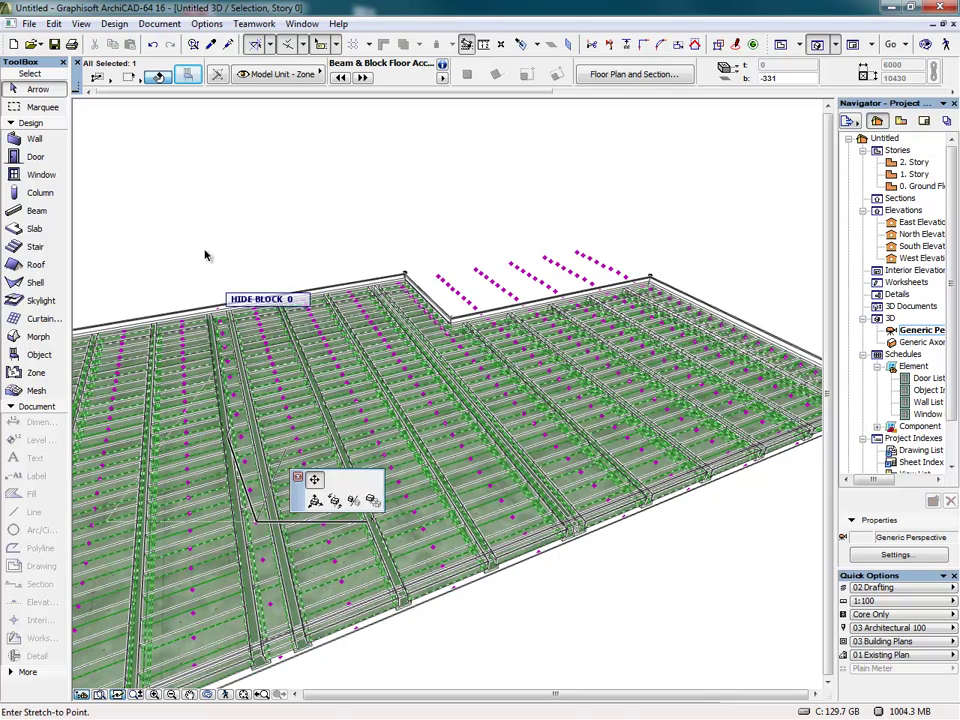
left_click(153, 182)
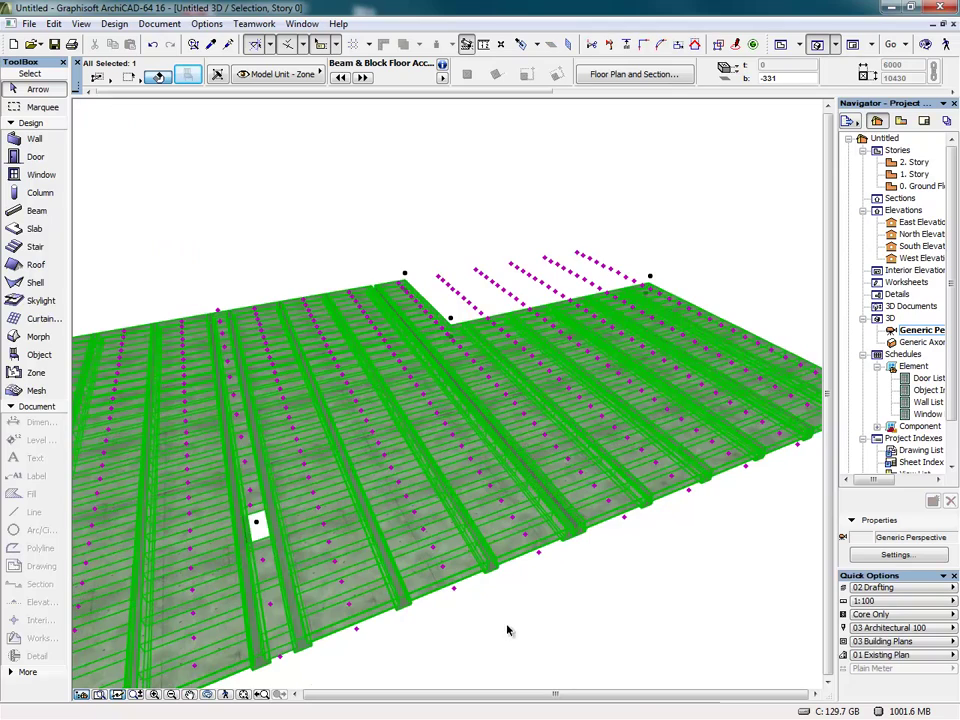
left_click(402, 485)
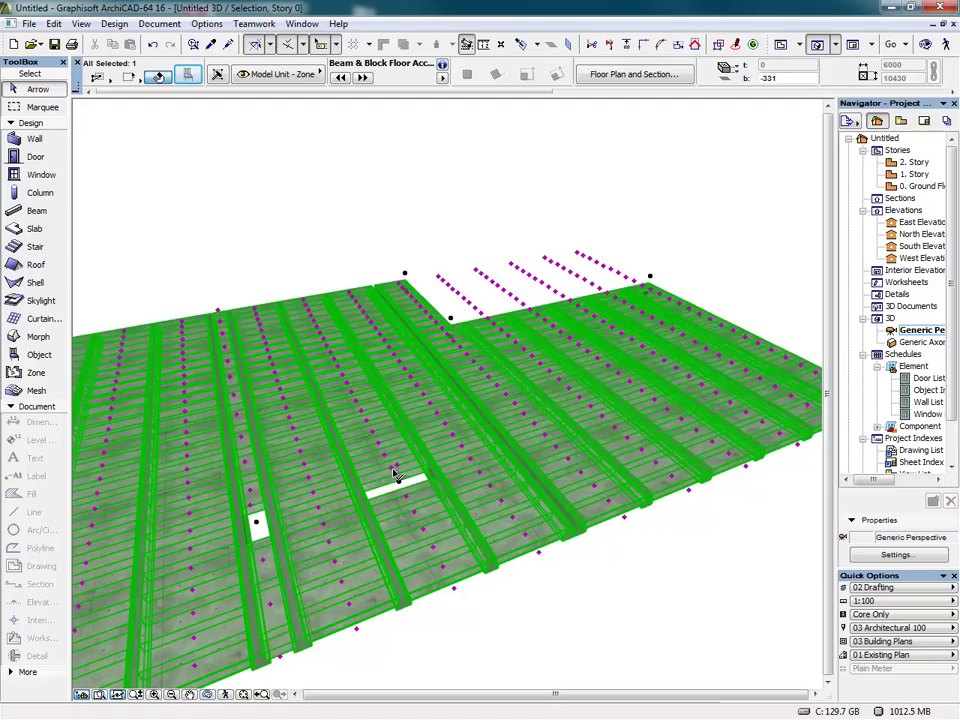
left_click(399, 482)
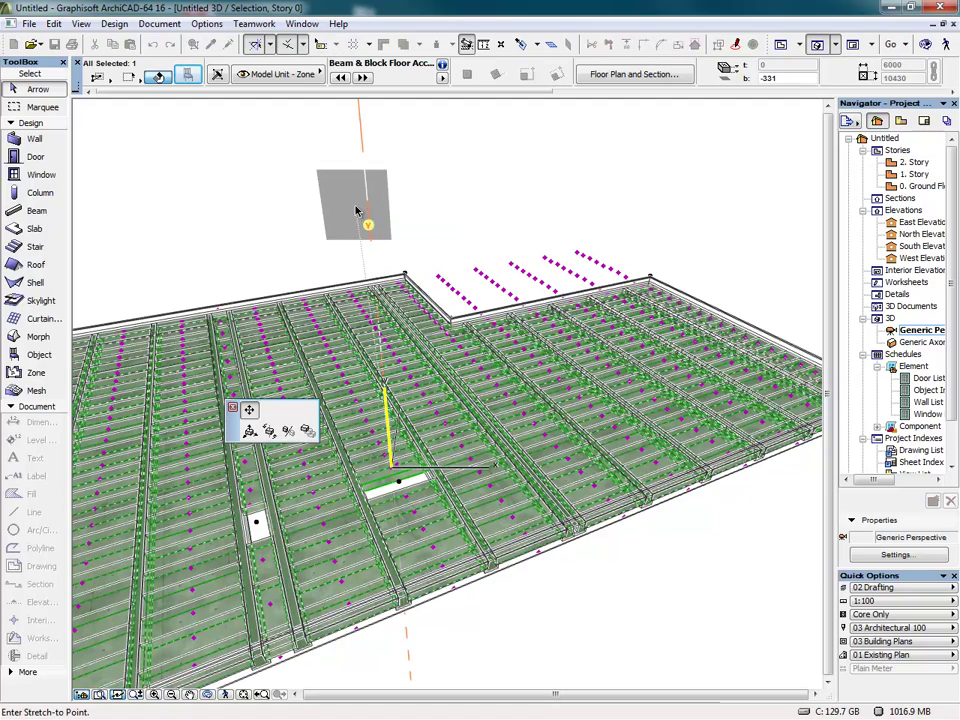
left_click(368, 223)
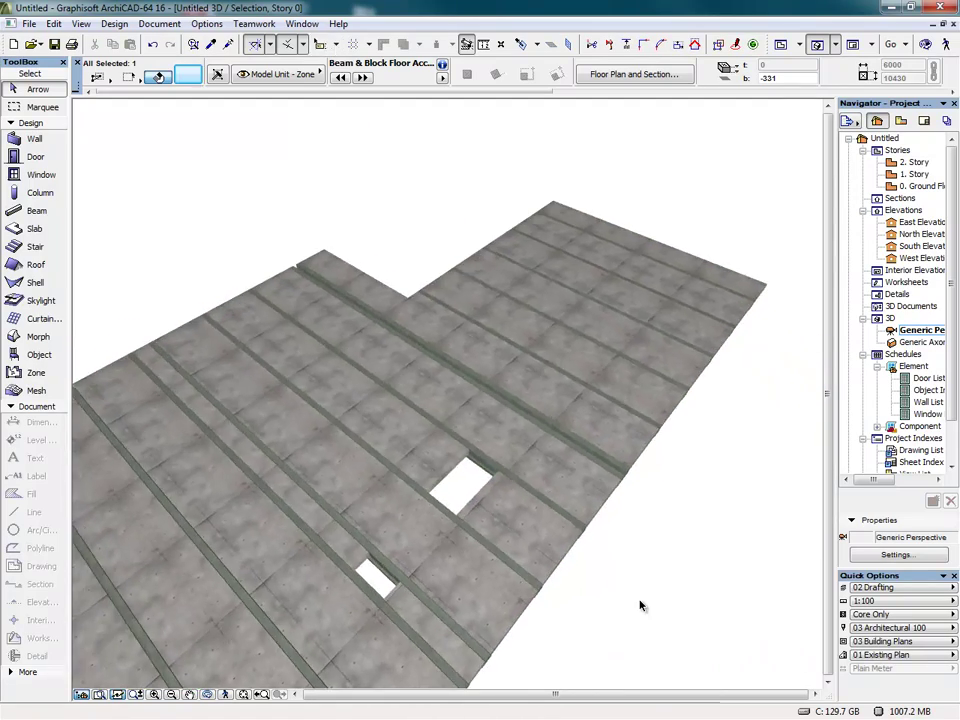
key("Escape")
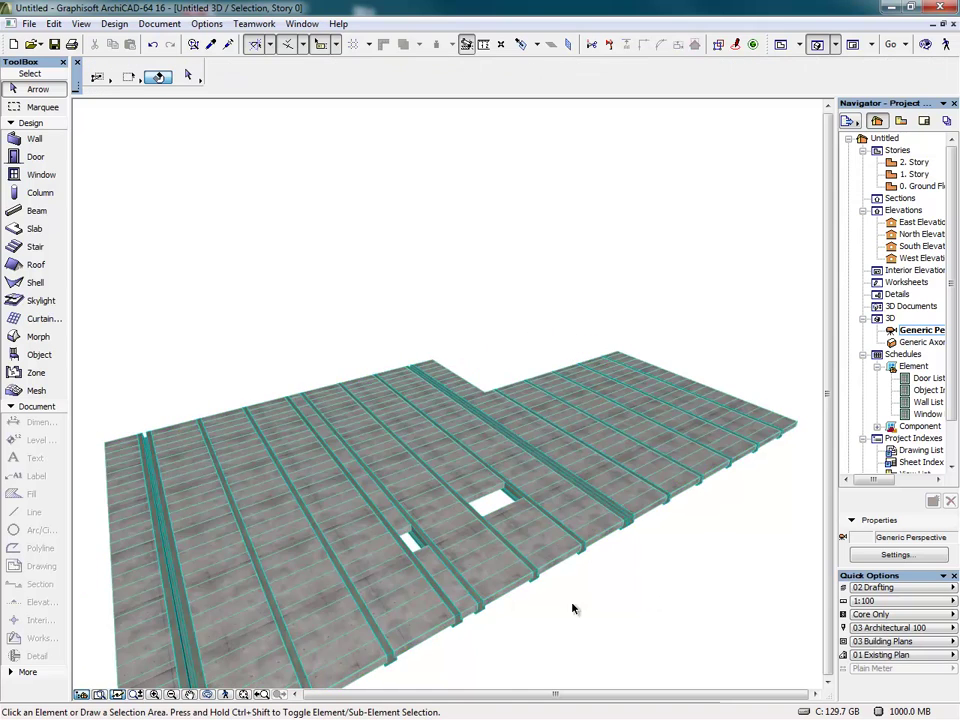
Set the structure display back to Entire Model so all floor layers are shown.
scroll(534, 560, "up", 5)
key("ctrl+a")
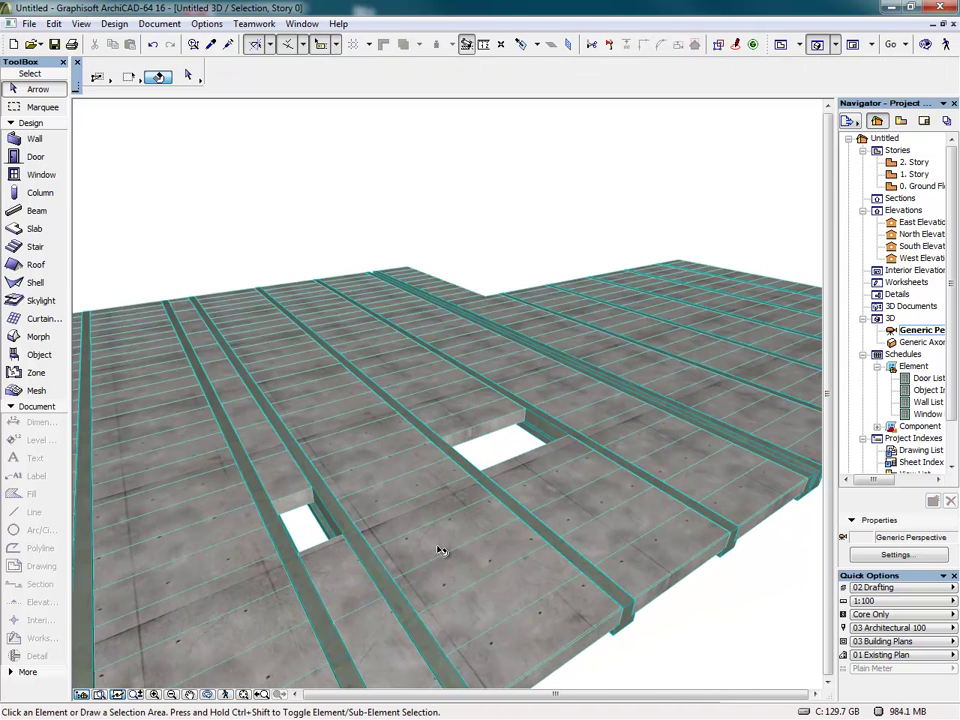
left_click(876, 614)
left_click(752, 615)
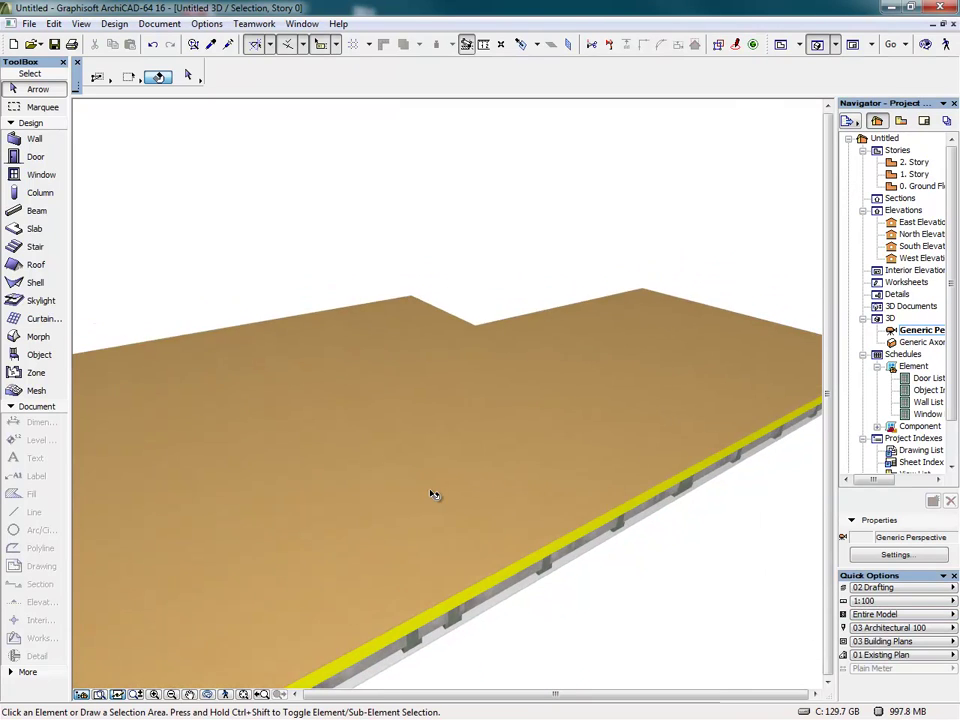
Extend both the blocks and the beams of the floor accessory by 200 mm.
left_click(505, 553)
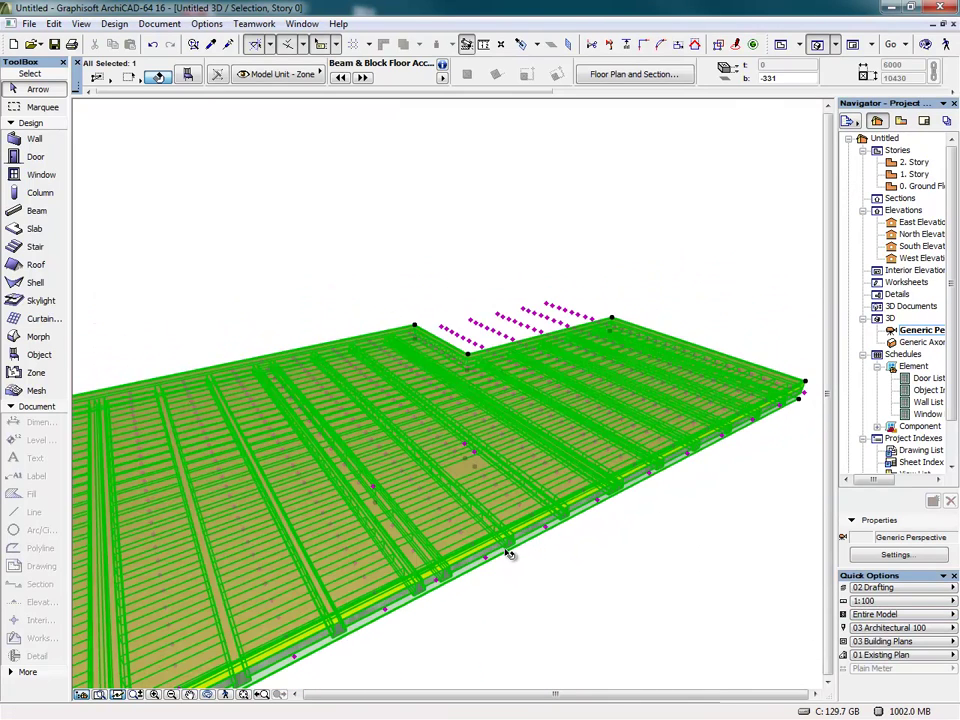
left_click(189, 77)
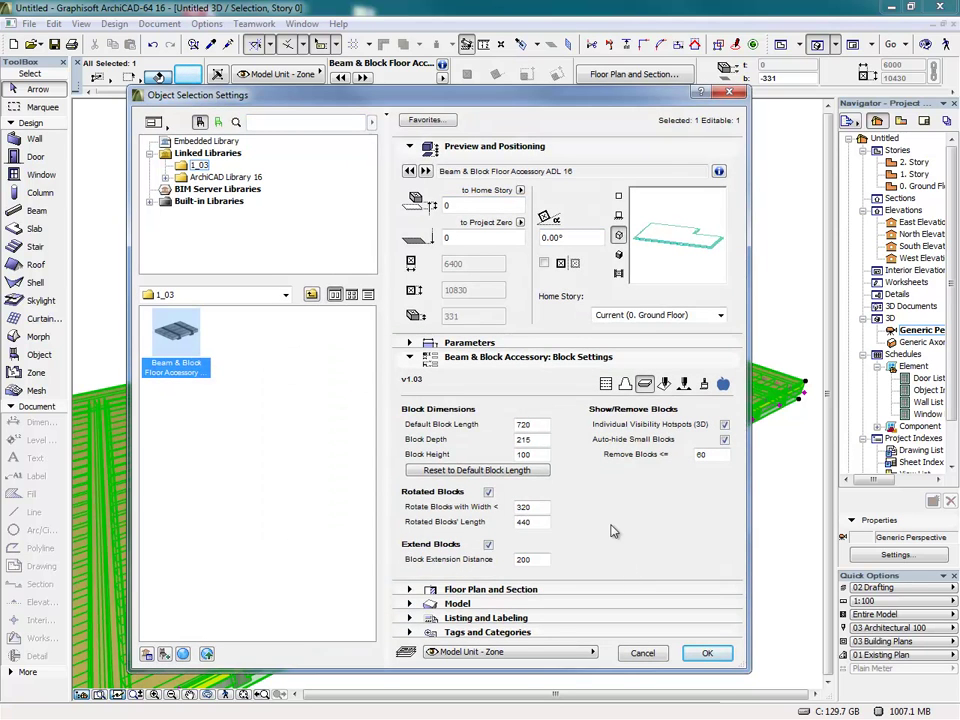
left_click(625, 384)
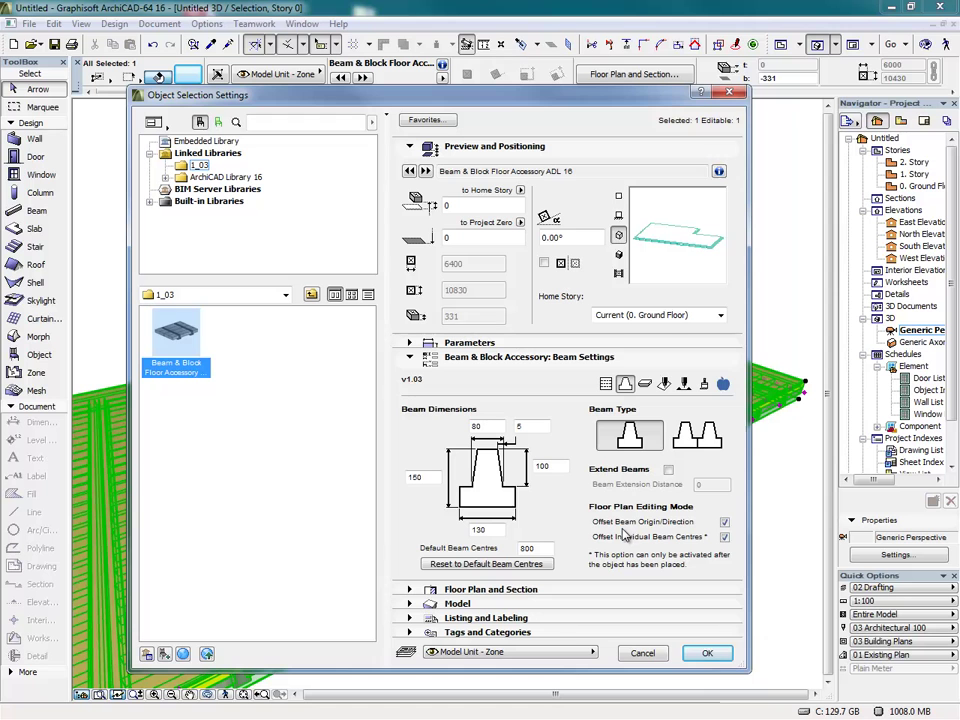
left_click(668, 469)
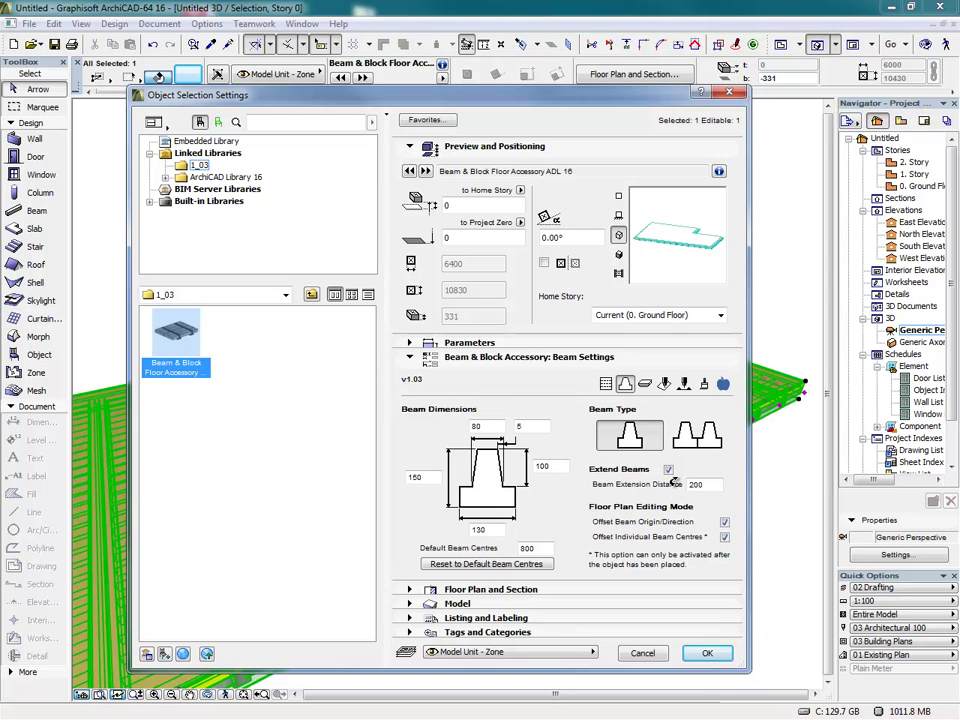
left_click(707, 655)
key("Escape")
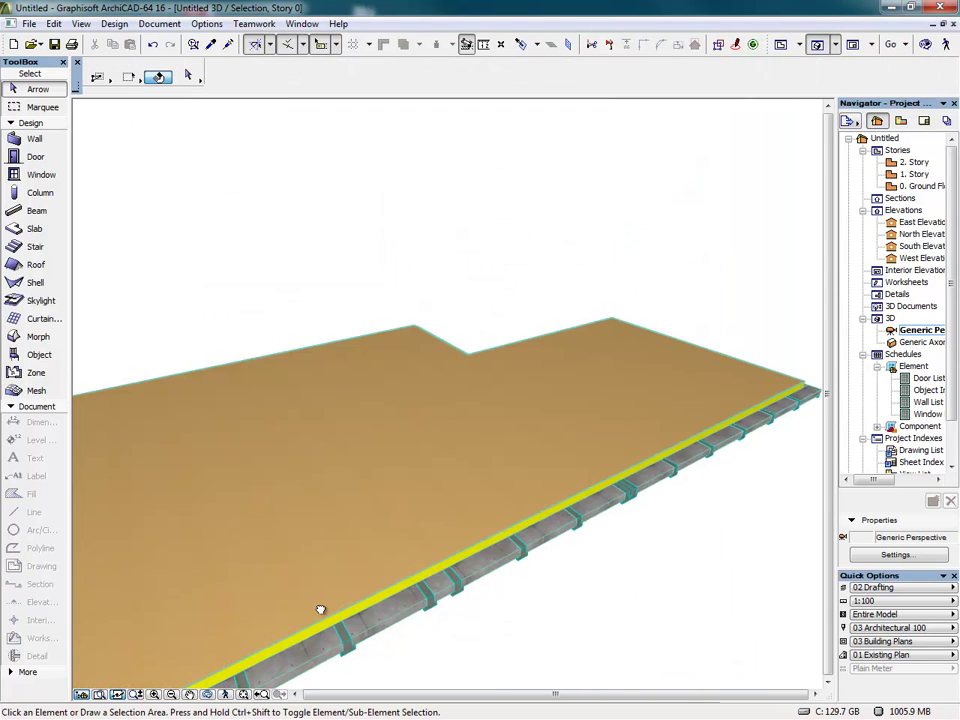
left_click_drag(324, 603, 504, 467)
Review the floor accessory's 2D representation and sectional representation settings.
key("ctrl+a")
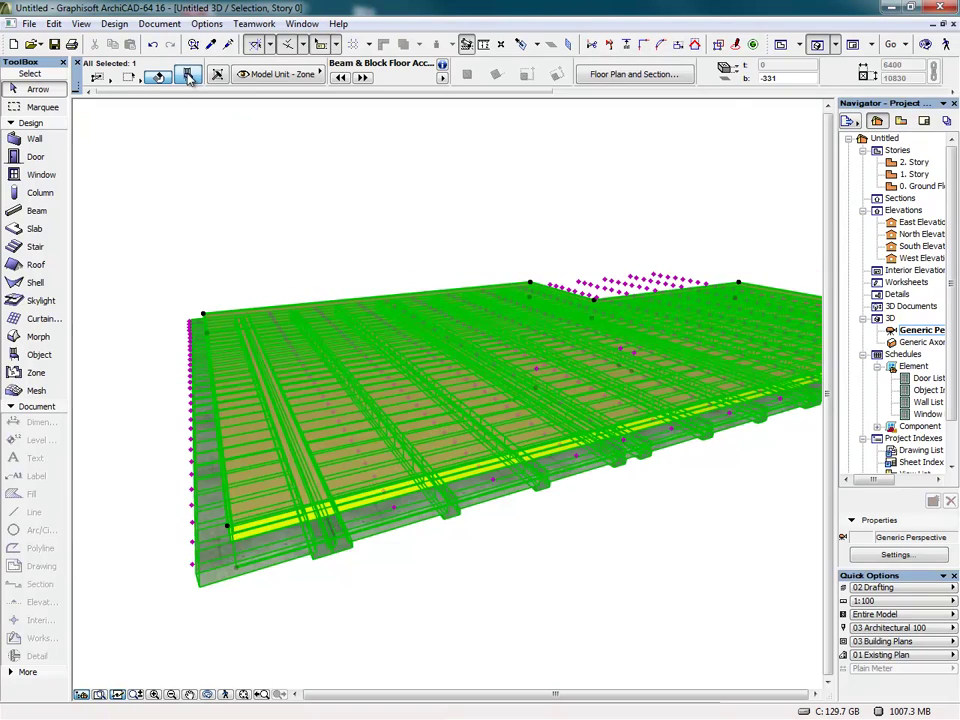
left_click(187, 76)
left_click(664, 385)
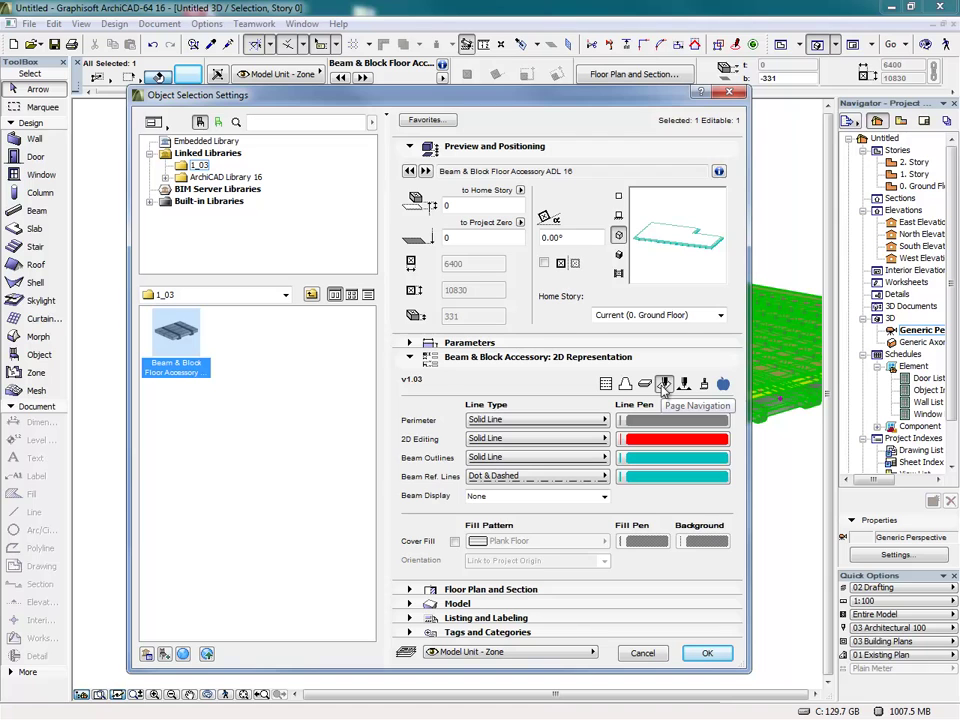
left_click(685, 386)
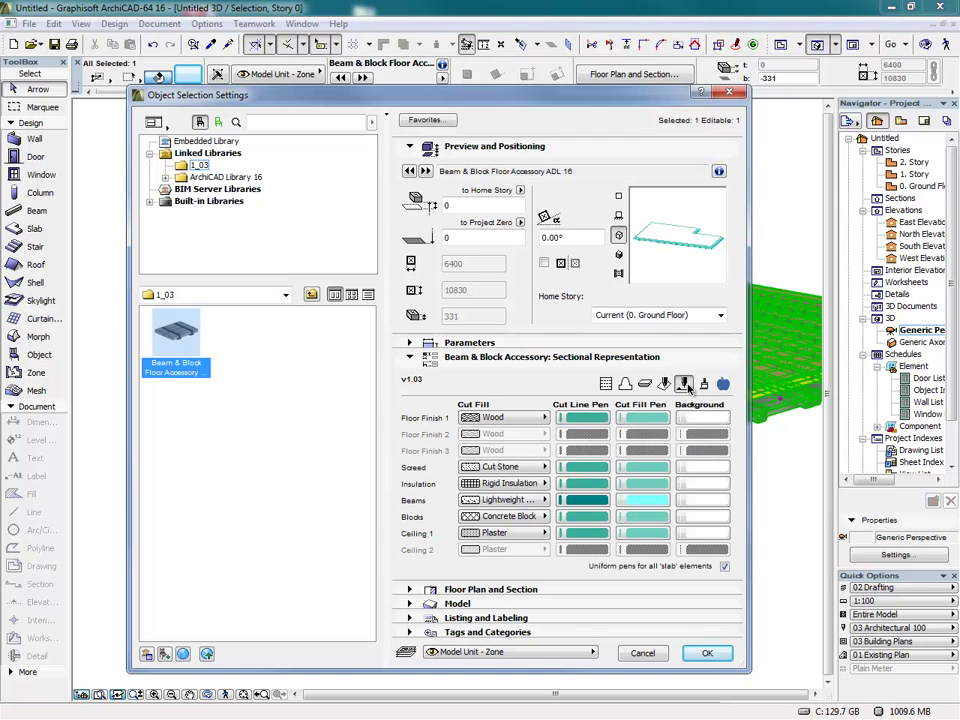